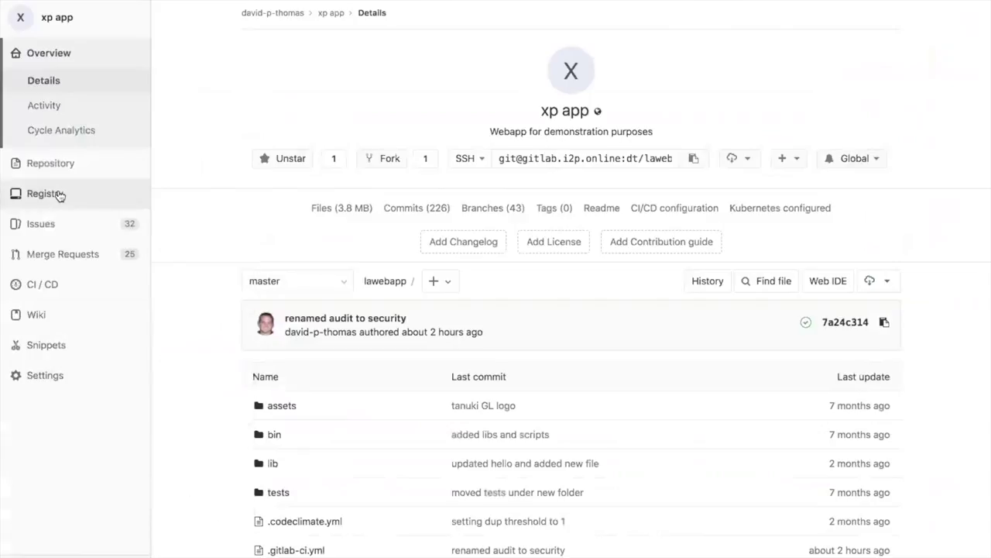
# Open the list of deployment environments for the xp app project.
pyautogui.moveTo(60, 174)
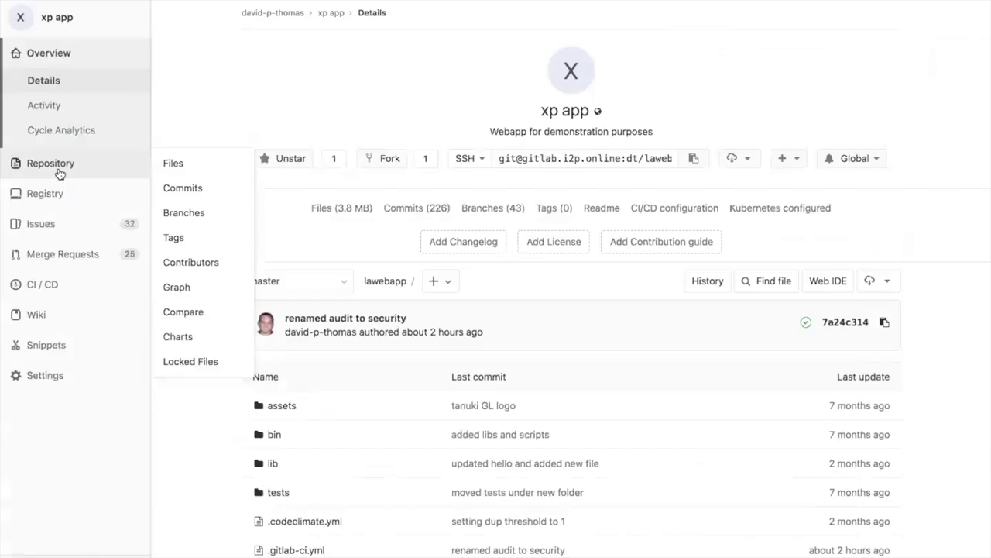
pyautogui.moveTo(48, 226)
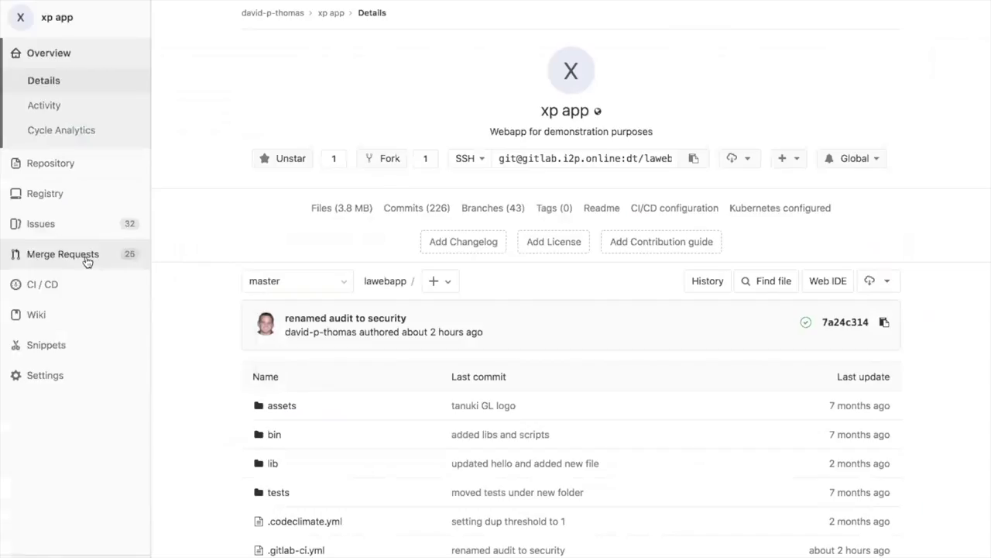
pyautogui.moveTo(88, 285)
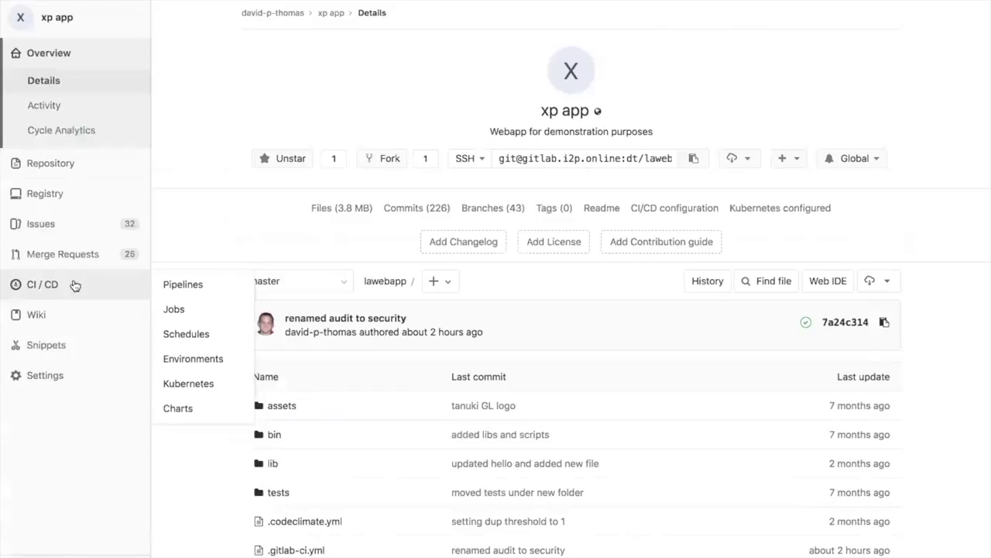
pyautogui.click(199, 358)
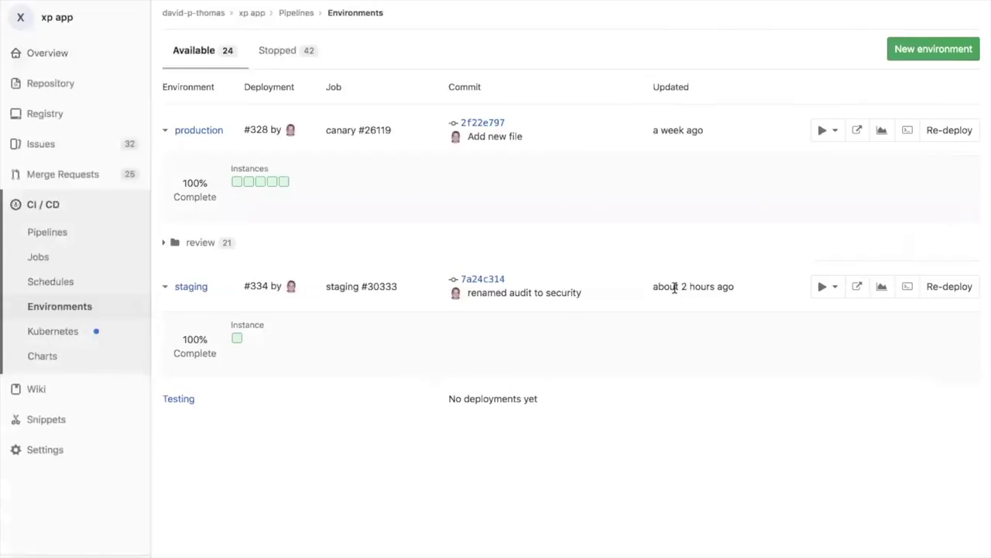
# Check when production and staging were last updated, and view the live staging site before returning to the environments.
pyautogui.moveTo(652, 130); pyautogui.dragTo(697, 134)
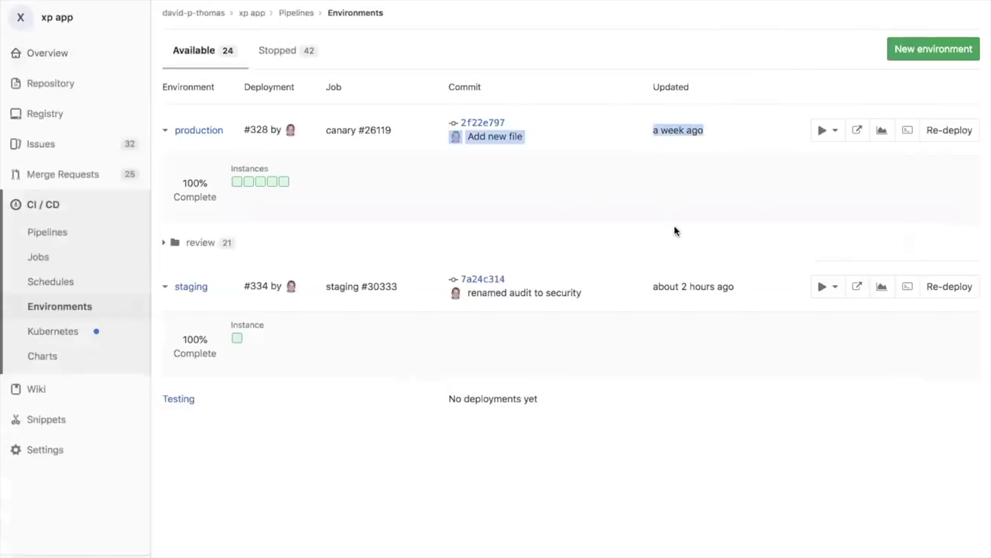
pyautogui.click(655, 362)
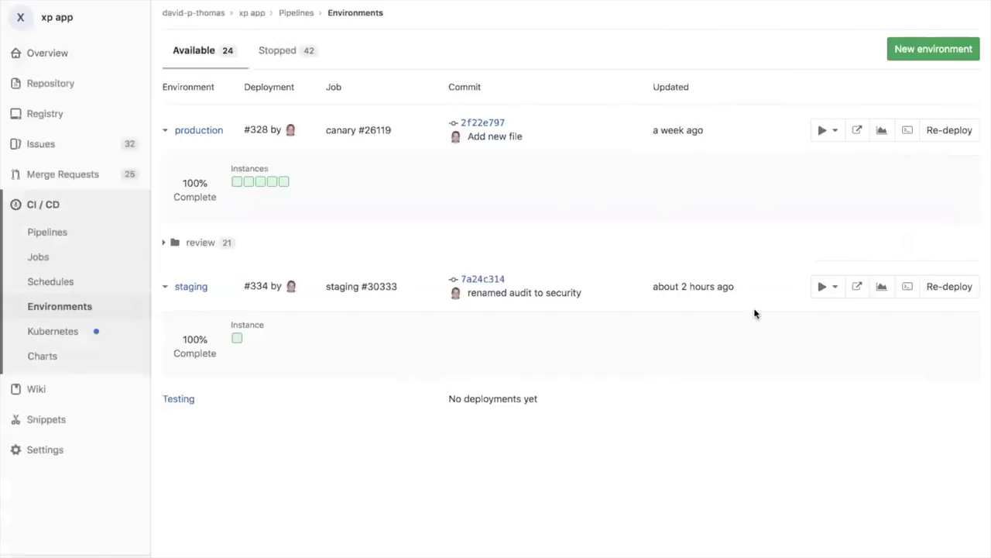
pyautogui.click(858, 288)
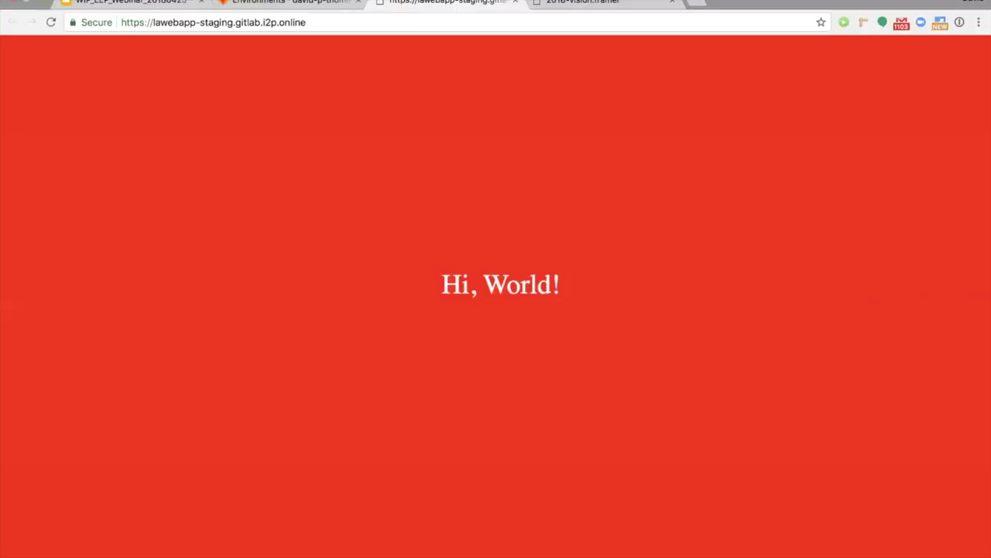
pyautogui.click(307, 5)
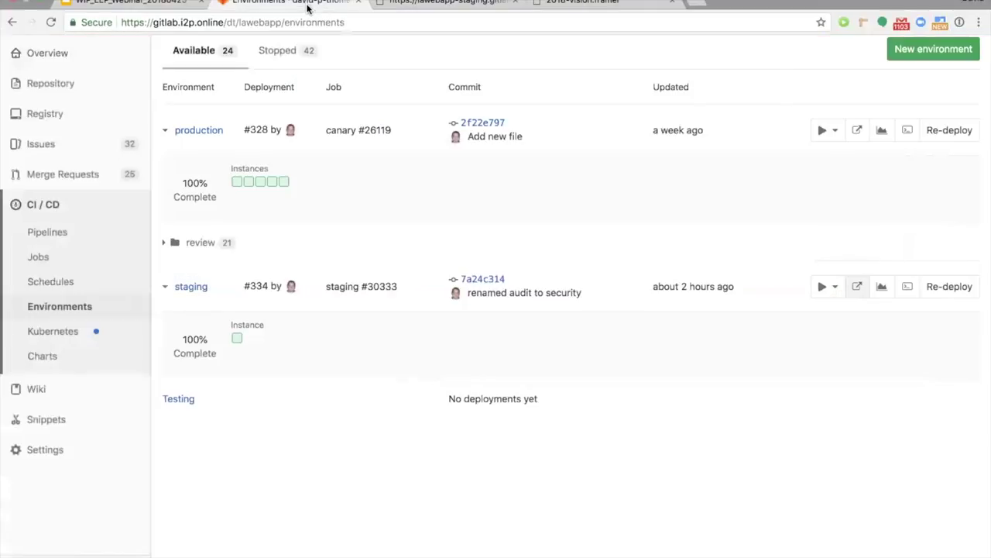
# Open the project's issue list and review the open issues, including the milestone of "Fix initial homepage message".
pyautogui.moveTo(97, 151)
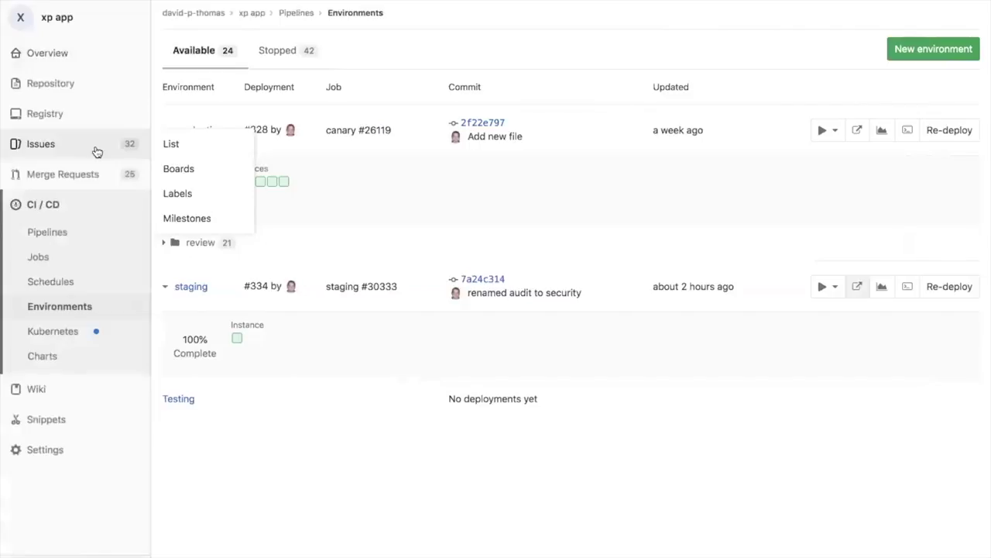
pyautogui.click(172, 147)
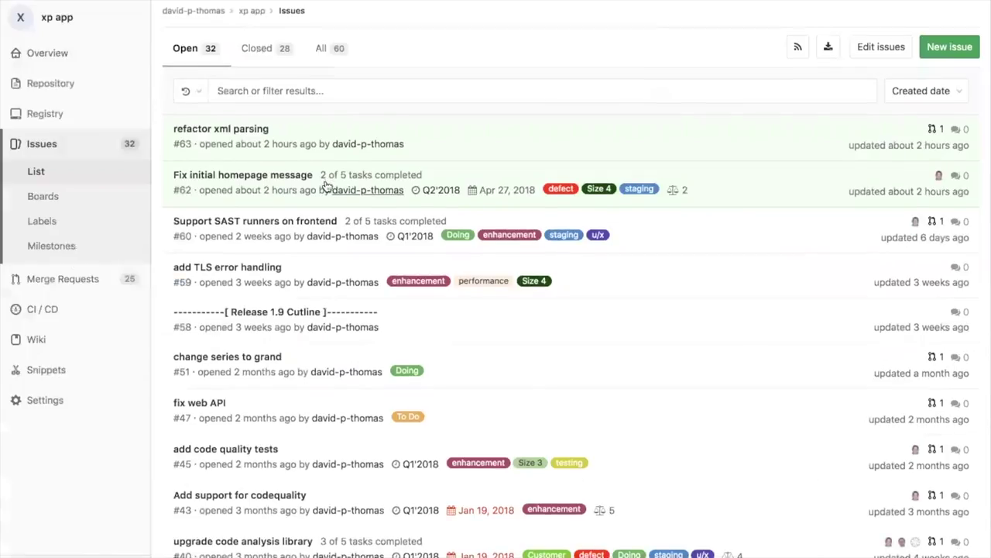
pyautogui.scroll(-2, 337, 192)
pyautogui.scroll(-5, 343, 194)
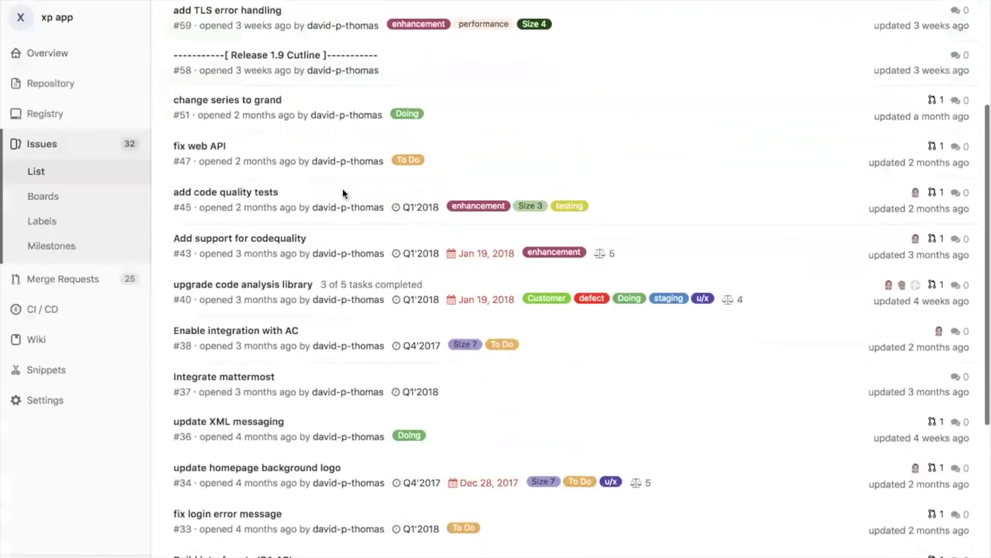
pyautogui.scroll(6, 343, 193)
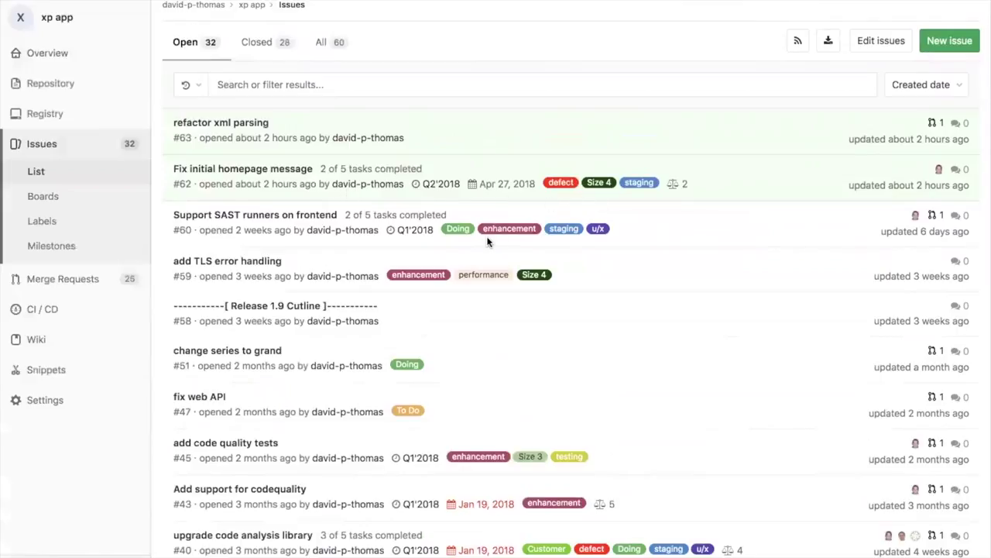
pyautogui.moveTo(471, 185)
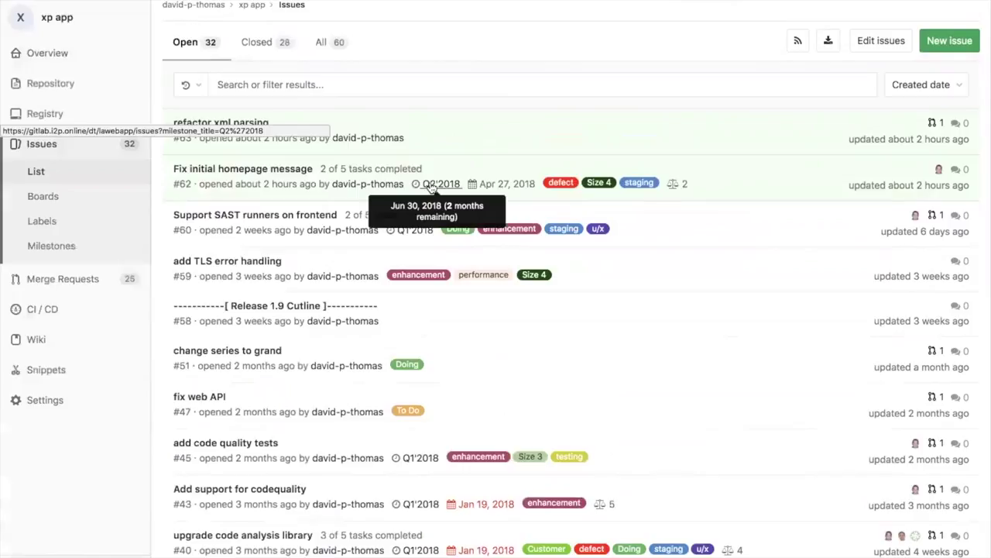
# Open the Development issue board, check which other boards are available, and review its lists from Backlog to Closed.
pyautogui.click(106, 198)
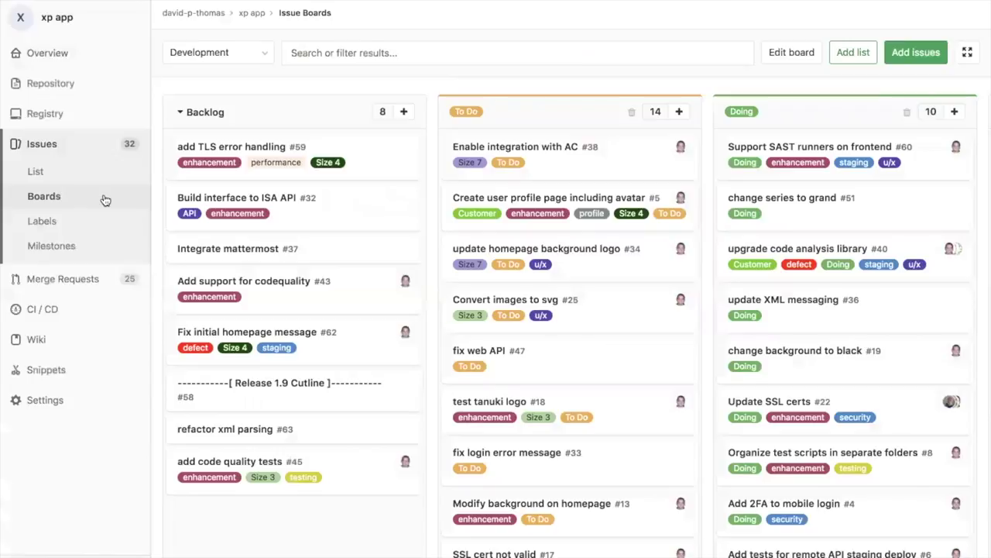
pyautogui.click(264, 51)
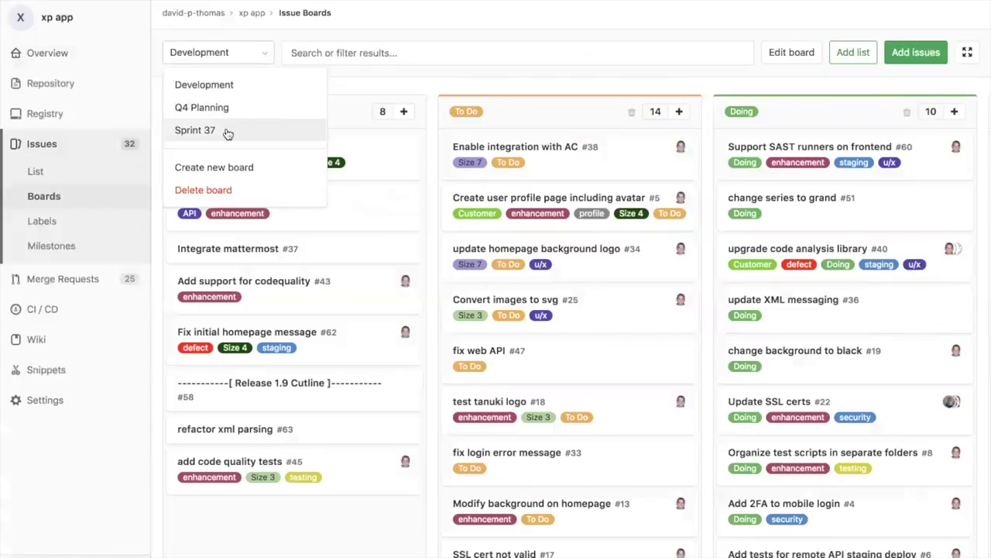
pyautogui.click(376, 92)
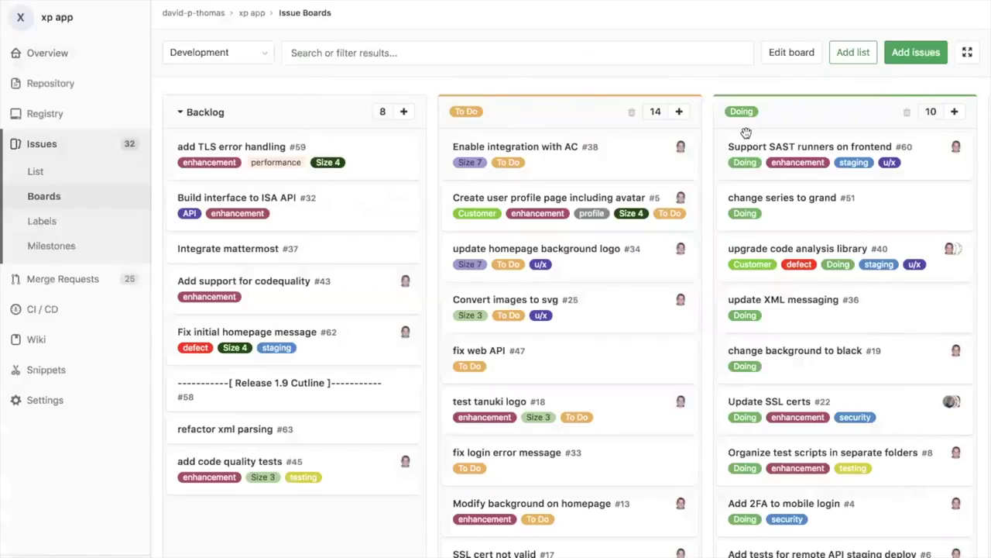
pyautogui.hscroll(5, 746, 133)
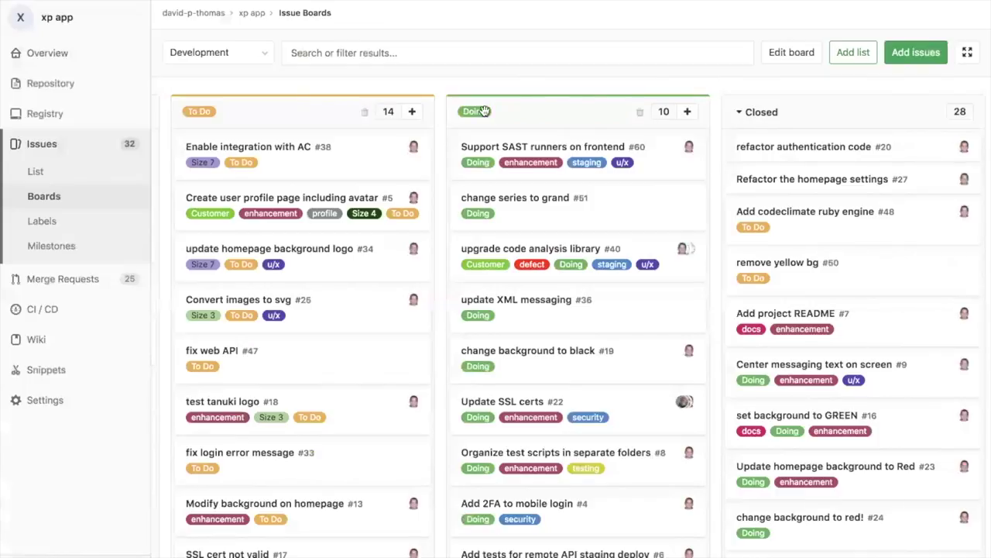
pyautogui.hscroll(-5, 483, 111)
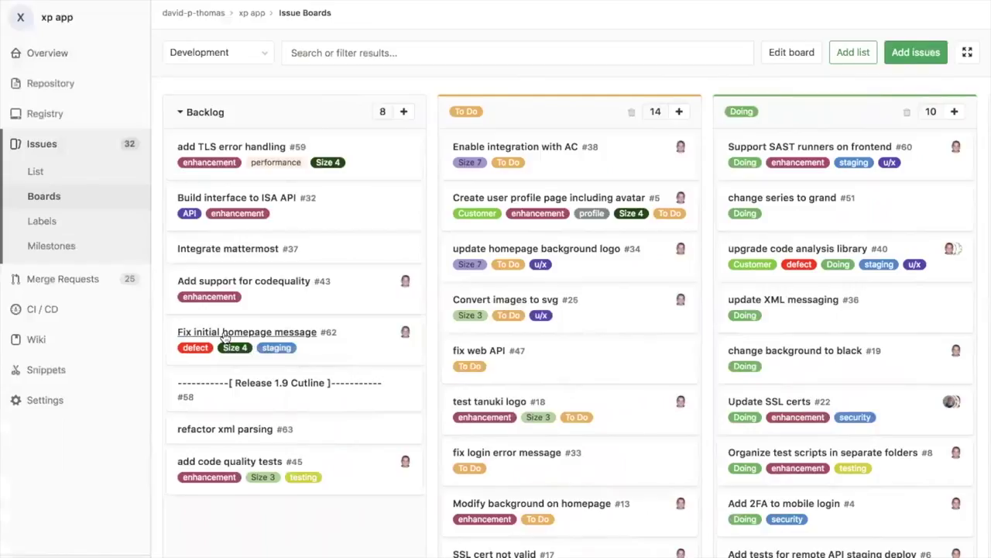
# Move the "Fix initial homepage message" issue from Backlog through To Do to the top of the Doing list.
pyautogui.moveTo(360, 337); pyautogui.dragTo(368, 153)
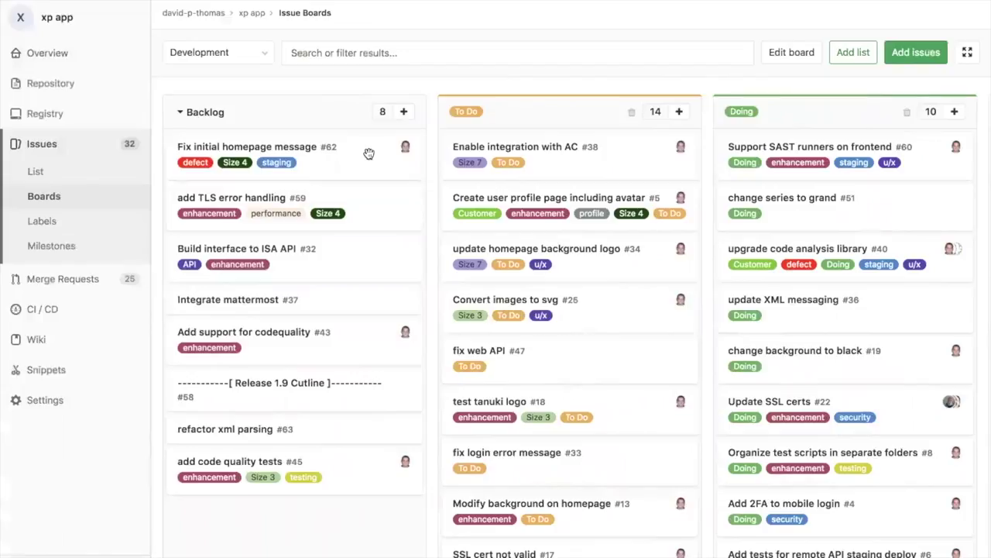
pyautogui.moveTo(368, 153); pyautogui.dragTo(609, 154)
pyautogui.hscroll(3, 609, 153)
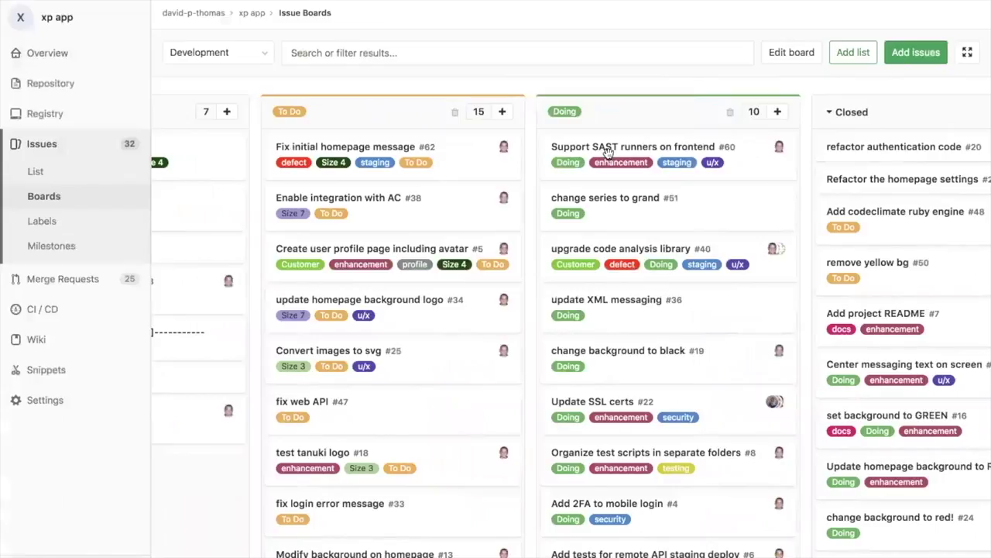
pyautogui.moveTo(478, 157); pyautogui.dragTo(754, 155)
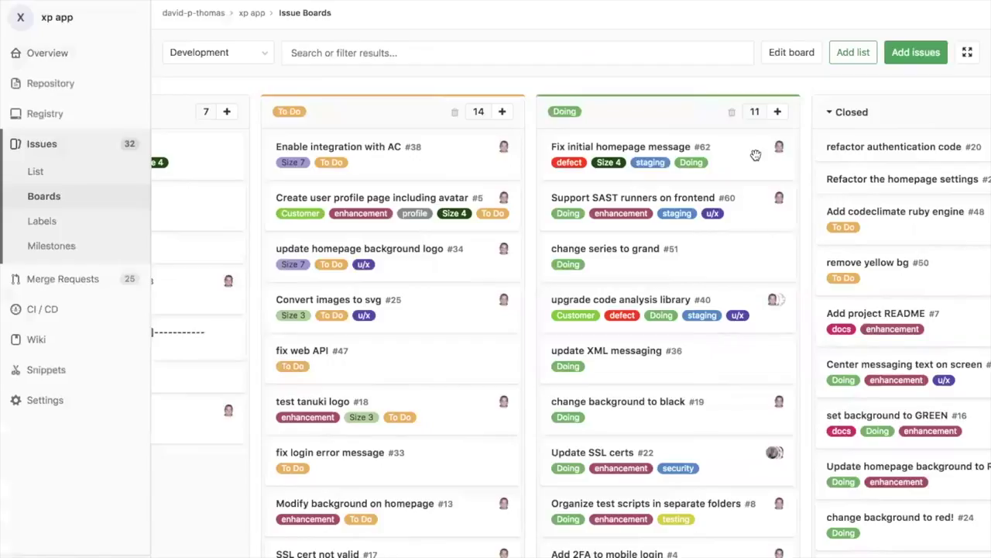
# Open the "Fix initial homepage message" issue and review its tasks, code fix suggestion, workflow diagram and example.
pyautogui.click(641, 147)
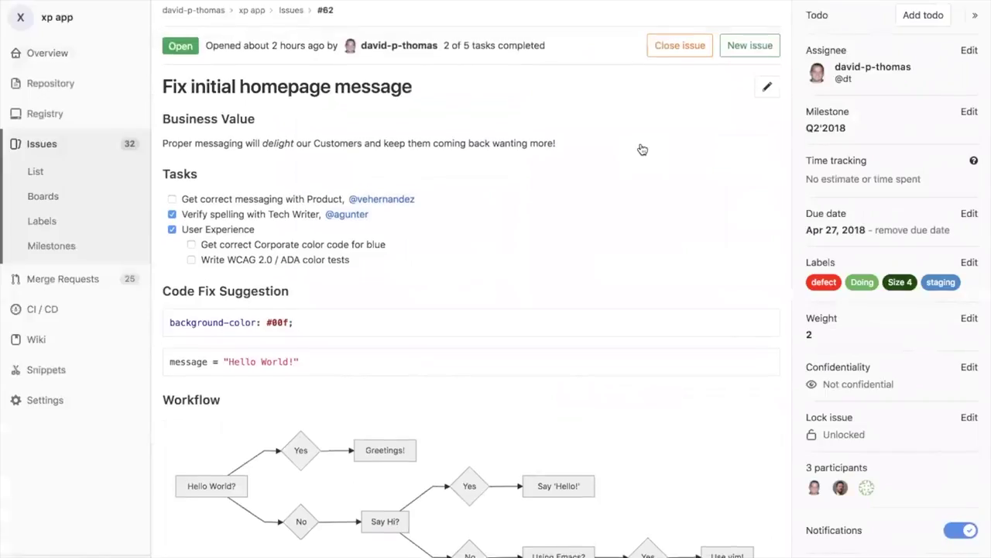
pyautogui.scroll(-1, 642, 149)
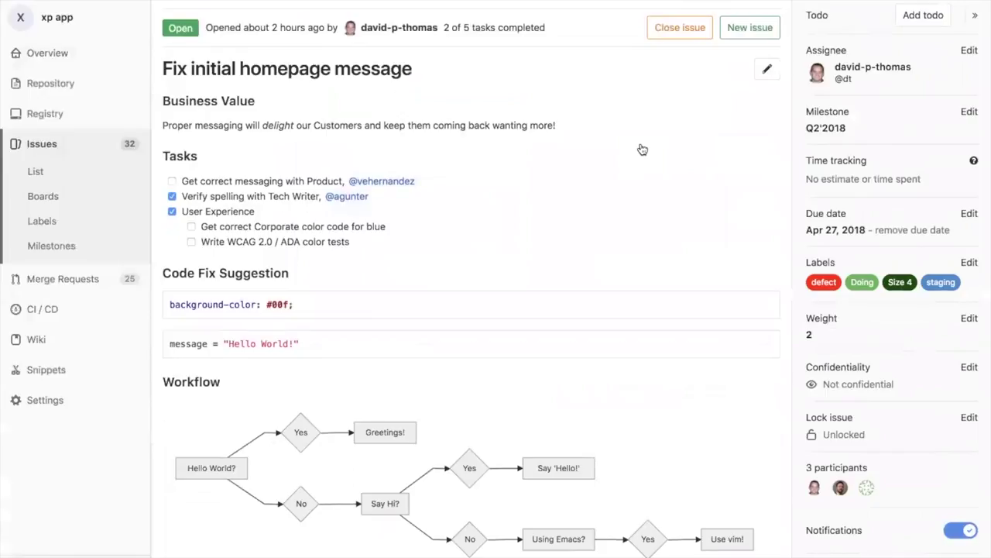
pyautogui.scroll(-5, 642, 149)
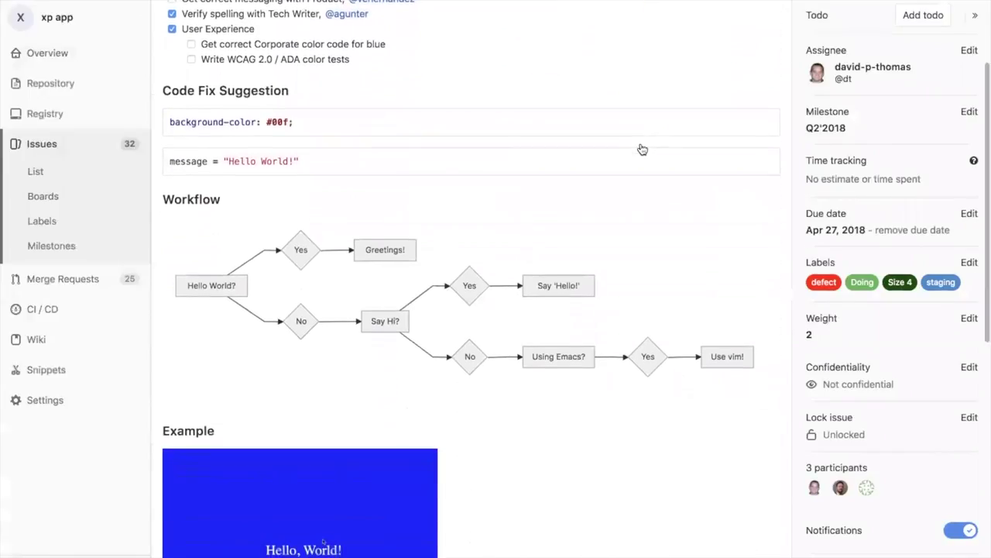
pyautogui.scroll(1, 642, 149)
pyautogui.scroll(1, 642, 149)
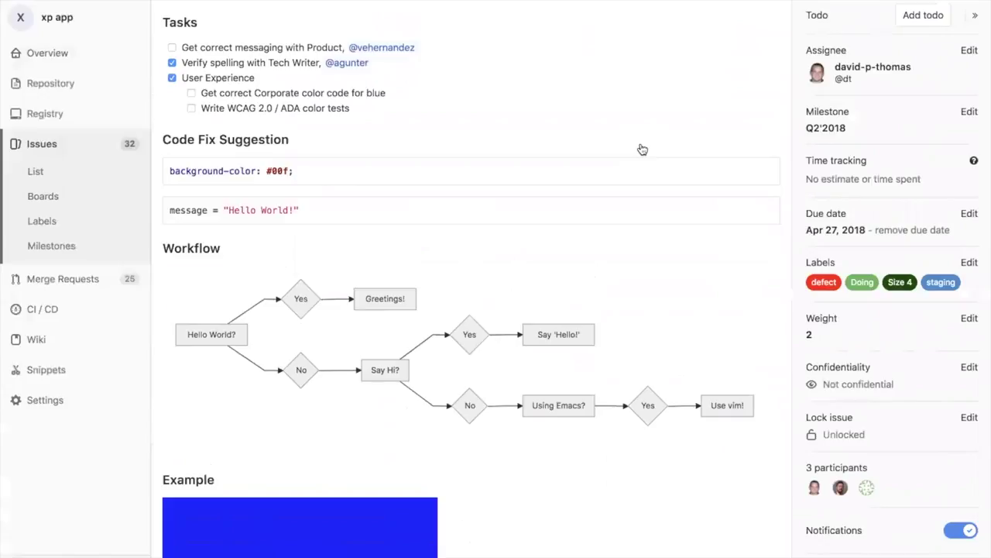
pyautogui.scroll(-5, 642, 149)
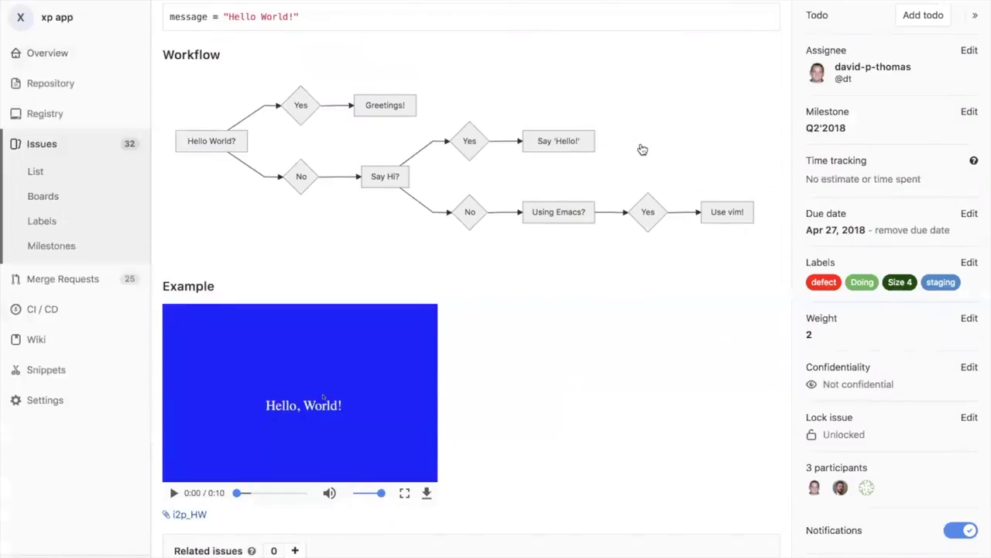
pyautogui.scroll(8, 641, 149)
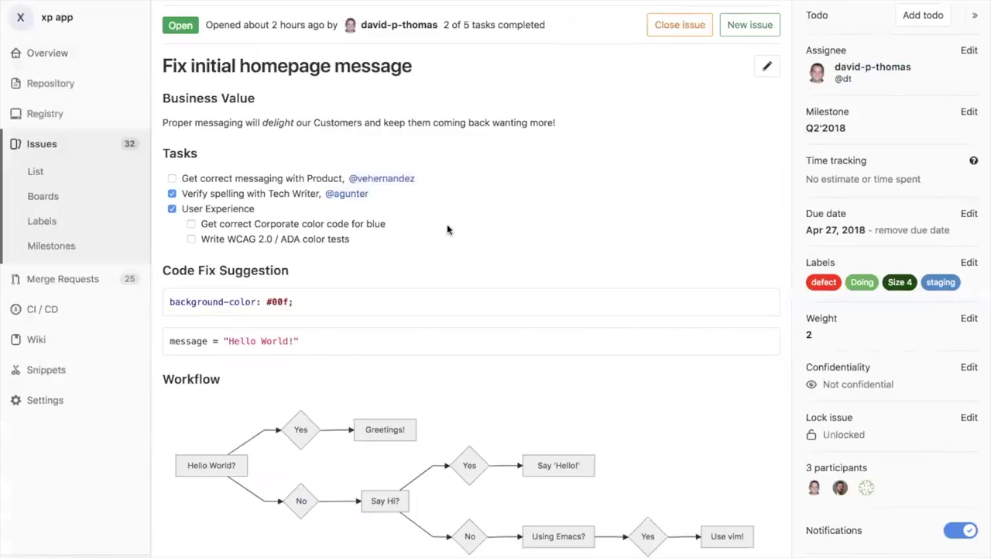
# Create a merge request from the "Fix initial homepage message" issue.
pyautogui.scroll(-6, 447, 224)
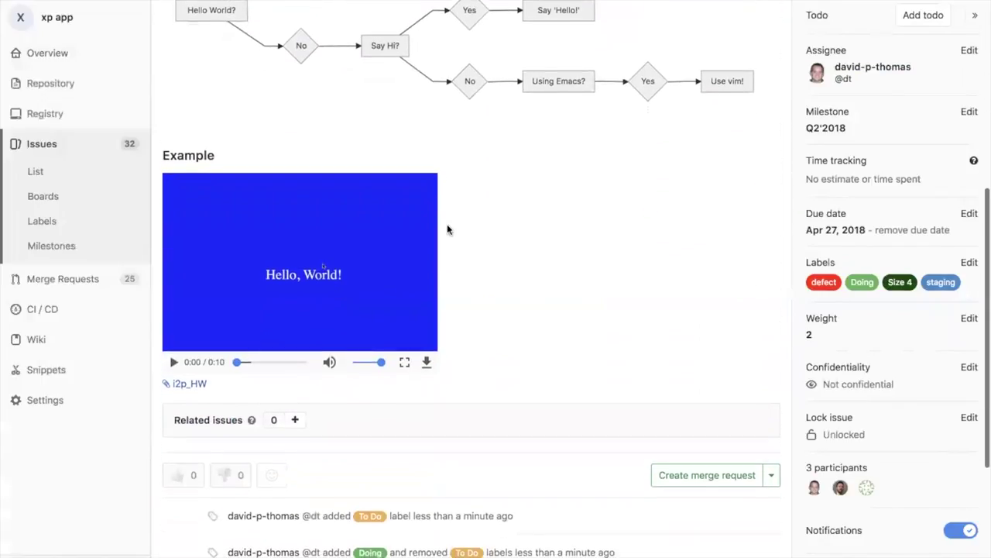
pyautogui.scroll(-2, 447, 229)
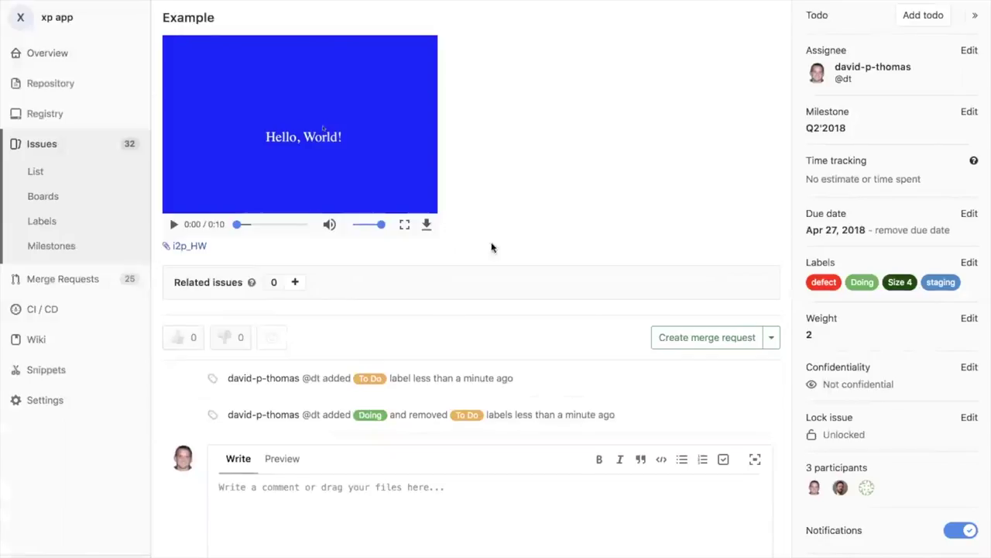
pyautogui.click(710, 346)
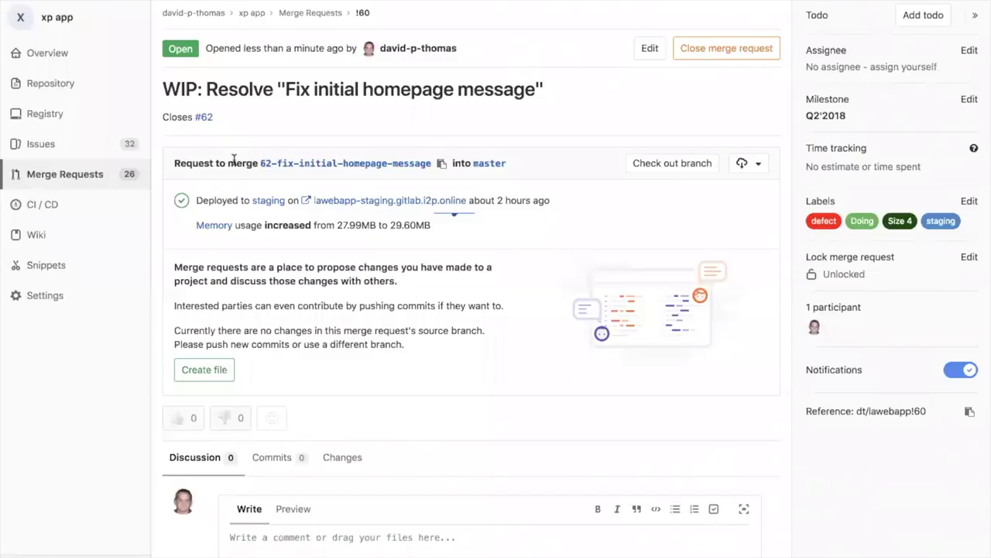
# Open the merge request's source branch 62-fix-initial-homepage-message in the repository and check it is the selected branch.
pyautogui.click(309, 164)
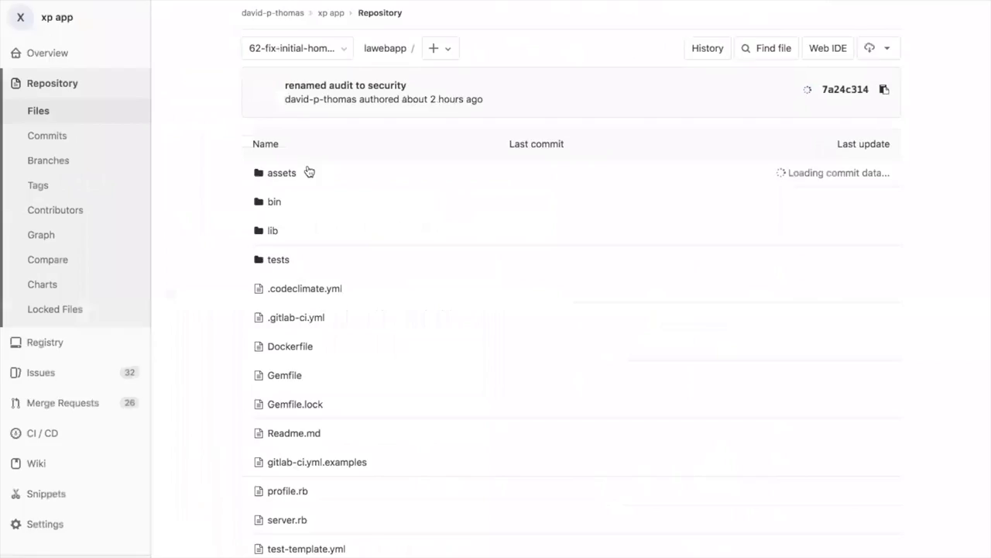
pyautogui.click(341, 47)
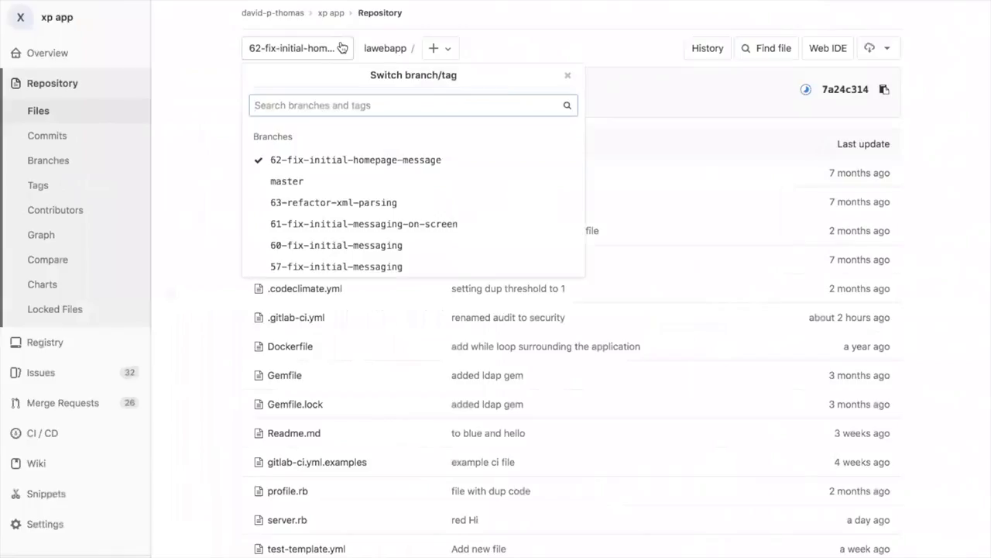
pyautogui.click(203, 189)
# Open server.rb from the issue's branch for editing in the Web IDE.
pyautogui.scroll(-3, 203, 190)
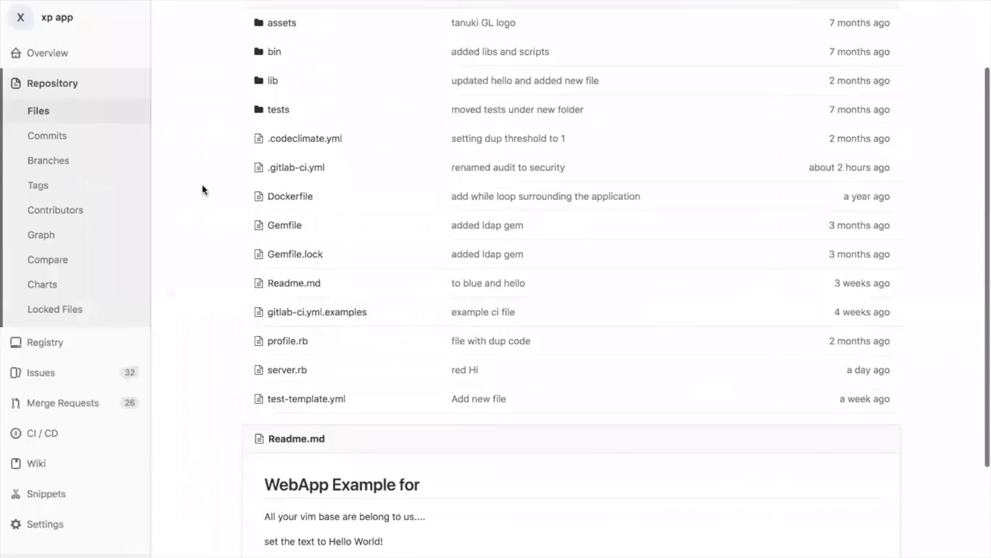
pyautogui.click(292, 370)
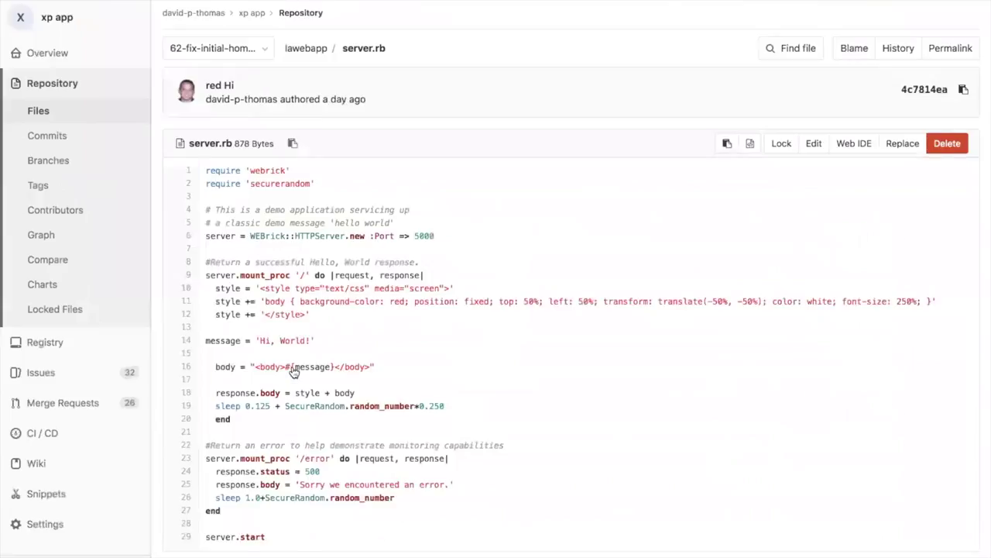
pyautogui.click(854, 144)
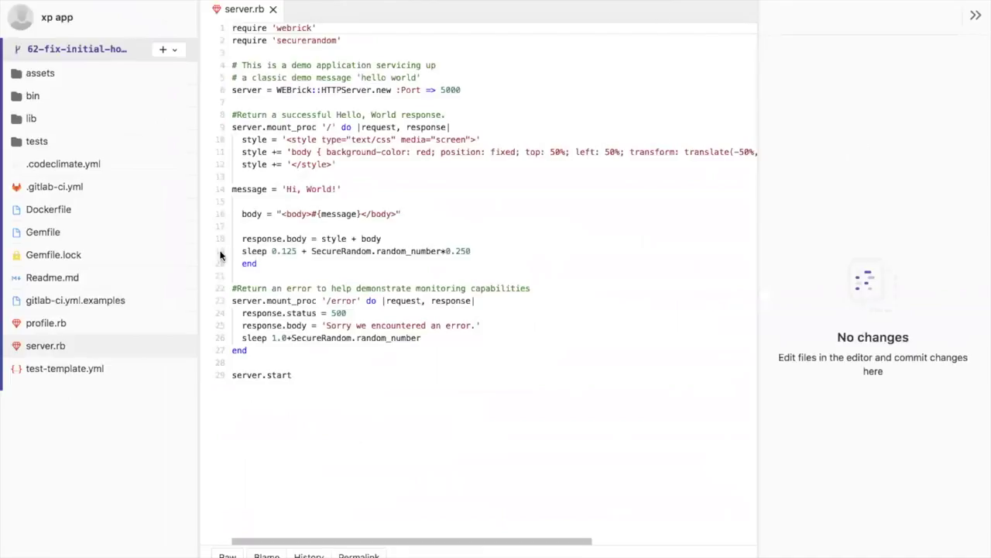
# Change the message string on line 14 of server.rb to 'Hello, World!'.
pyautogui.click(294, 189)
pyautogui.press('BackSpace')
pyautogui.write('ello')
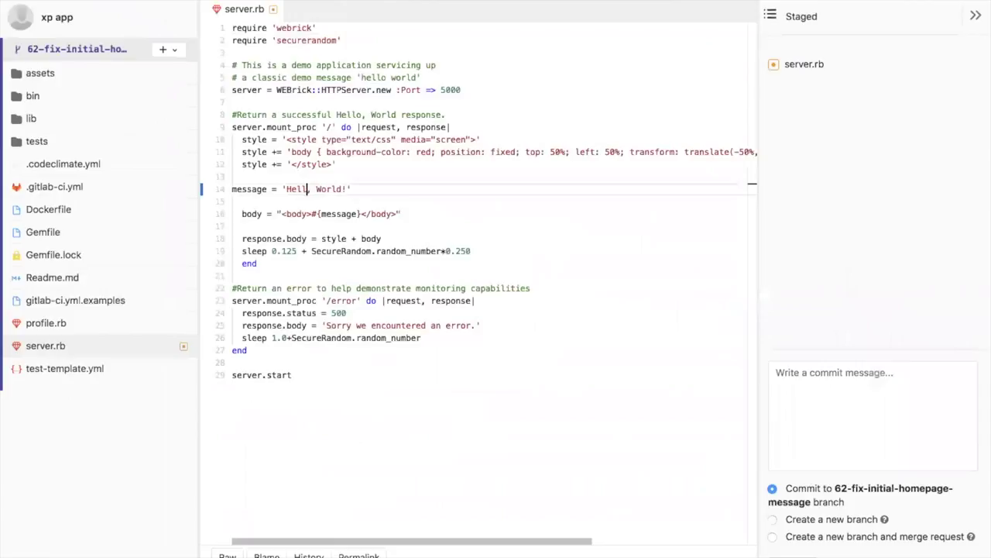
pyautogui.press('BackSpace')
pyautogui.press('BackSpace')
pyautogui.press('BackSpace')
pyautogui.write('llo')
# Set the body background-color on line 11 of server.rb to green.
pyautogui.click(423, 152)
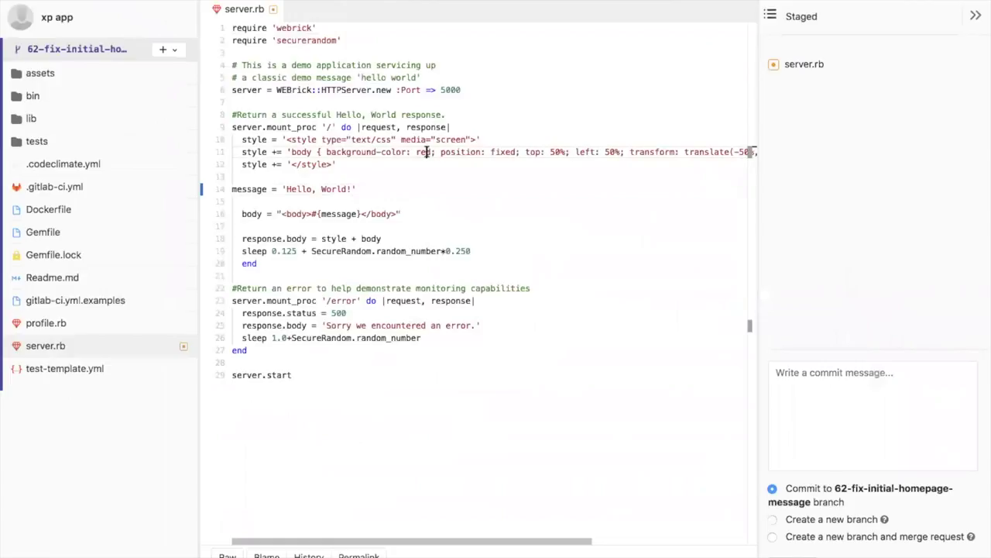
pyautogui.press('Delete')
pyautogui.press('Delete')
pyautogui.press('Delete')
pyautogui.press('BackSpace')
pyautogui.write('green')
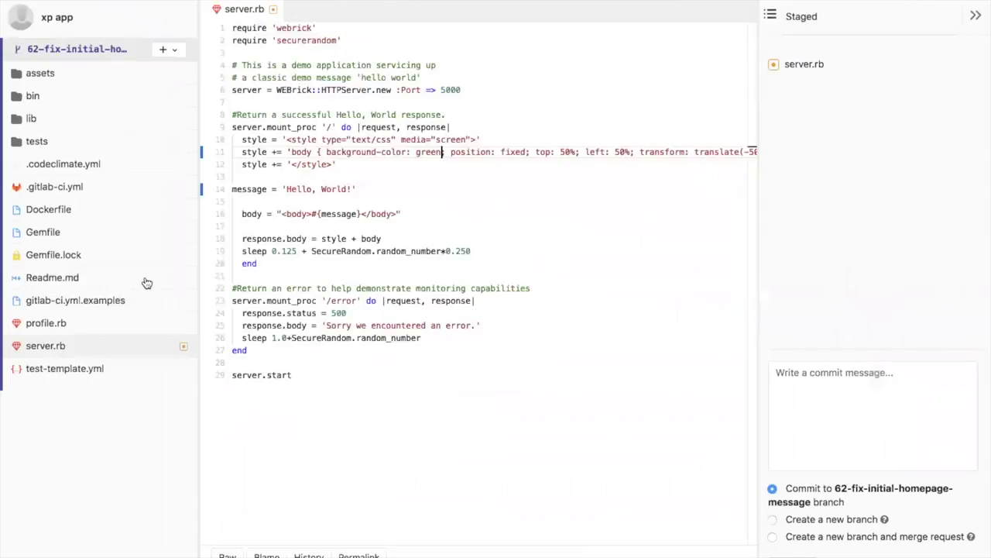
# Open Readme.md and delete the "to blue", "and" and "hello" lines above :wq.
pyautogui.click(78, 277)
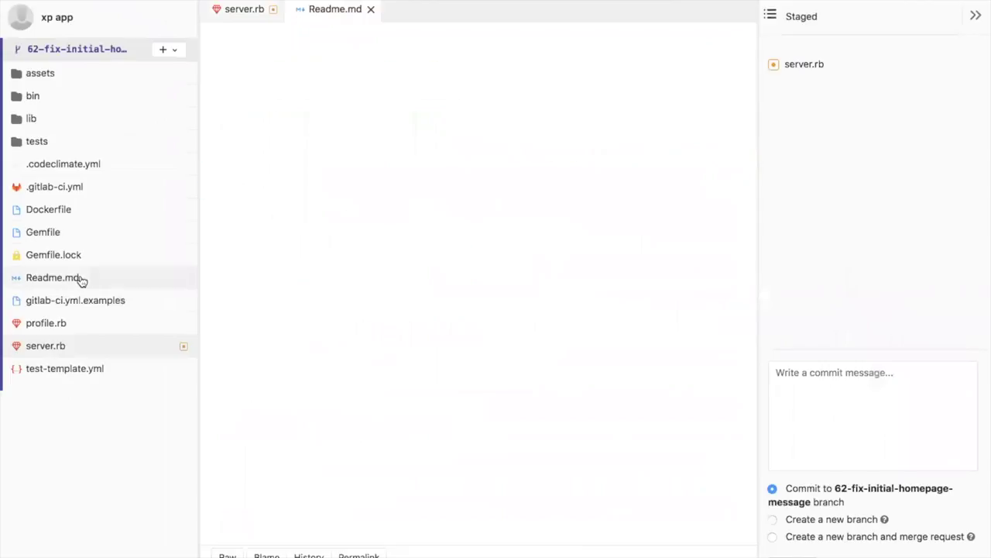
pyautogui.click(243, 152)
pyautogui.moveTo(274, 193); pyautogui.dragTo(224, 114)
pyautogui.press('BackSpace')
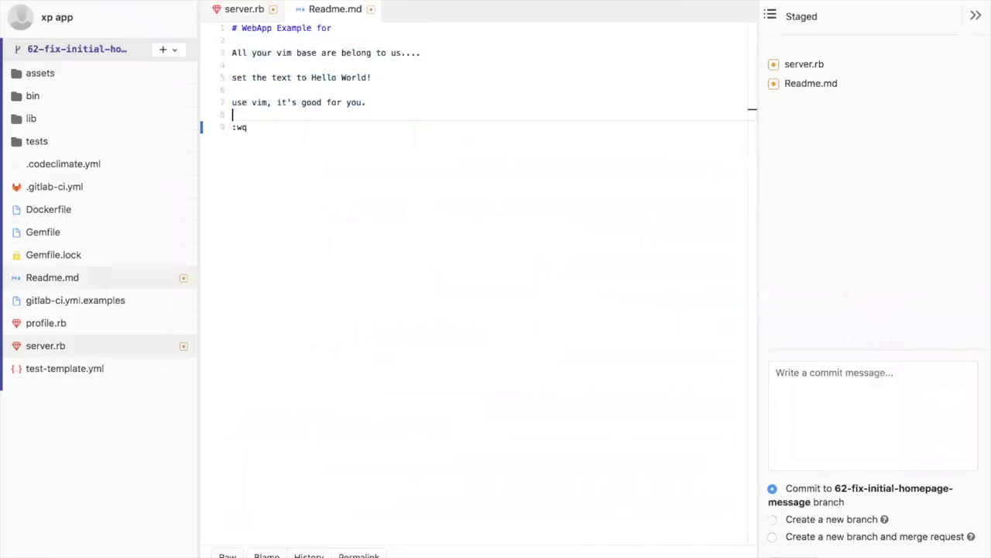
# Add "set to green and Hello", "World" and "!" on separate lines above :wq in Readme.md, followed by a blank line.
pyautogui.write('set t ogre')
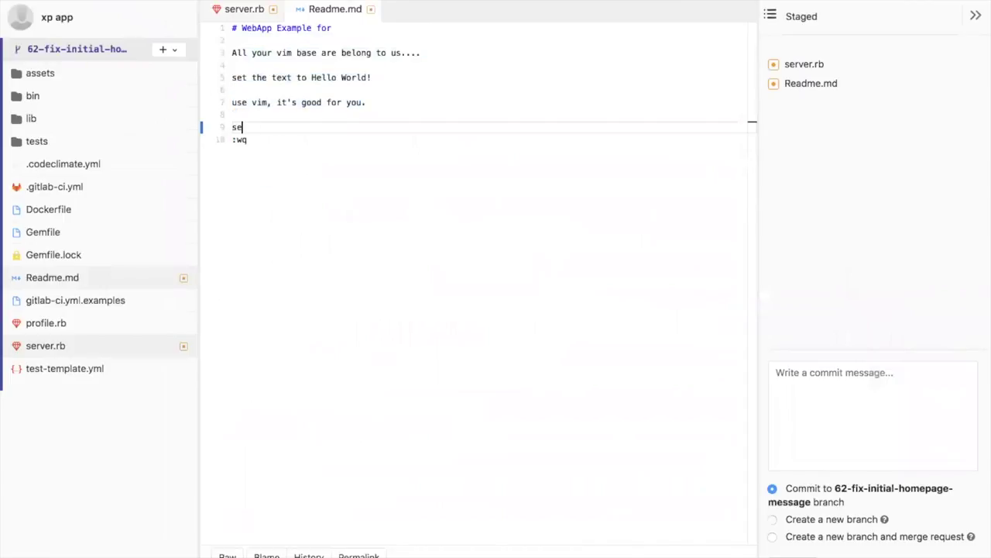
pyautogui.press('BackSpace')
pyautogui.press('BackSpace')
pyautogui.press('BackSpace')
pyautogui.press('BackSpace')
pyautogui.press('BackSpace')
pyautogui.write('o green and Hello')
pyautogui.press('Return')
pyautogui.write('World')
pyautogui.press('Return')
pyautogui.write('!')
pyautogui.press('Return')
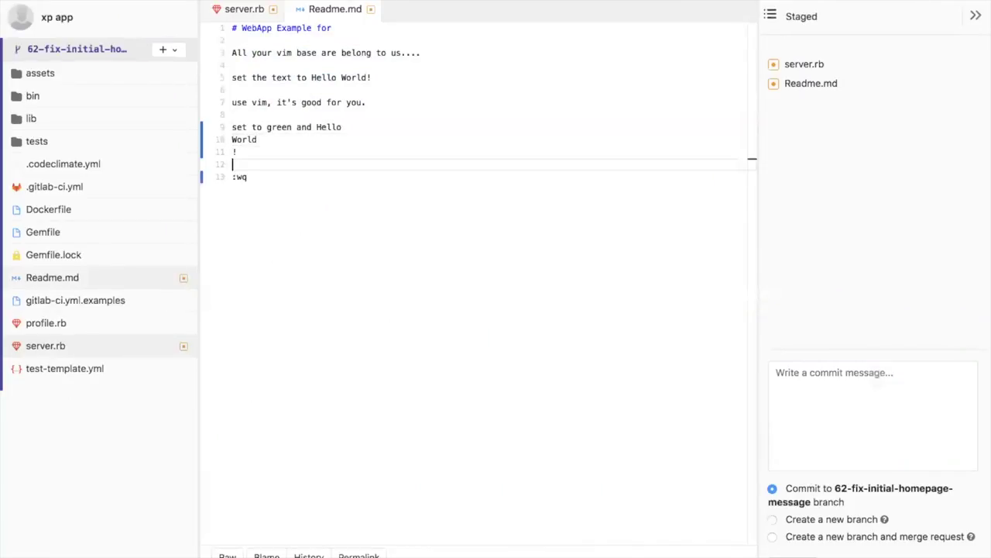
# Commit the server.rb and Readme.md changes to the 62-fix-initial-homepage-message branch with the message "fixed messaging!".
pyautogui.click(913, 352)
pyautogui.write('d')
pyautogui.press('BackSpace')
pyautogui.write('fixed messaging!')
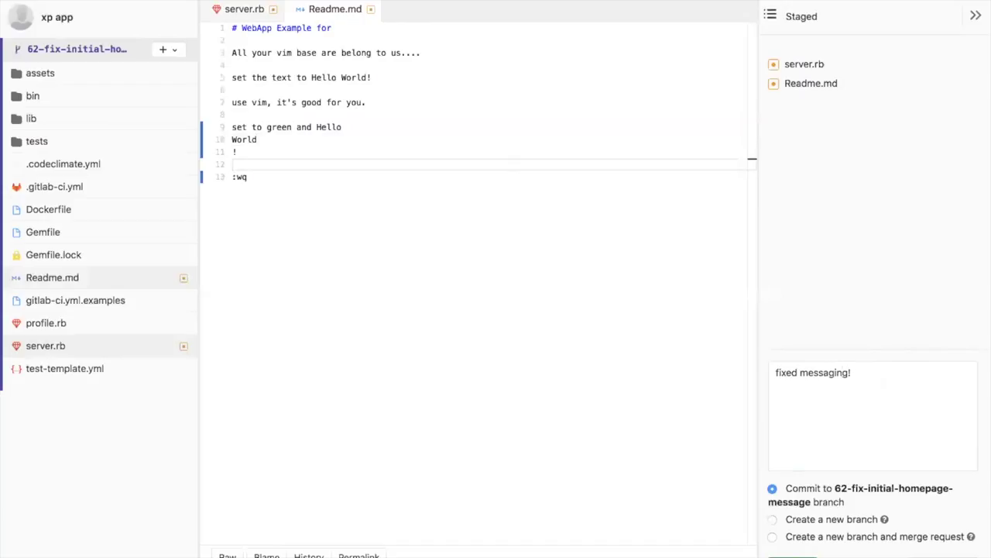
pyautogui.click(940, 442)
pyautogui.click(801, 555)
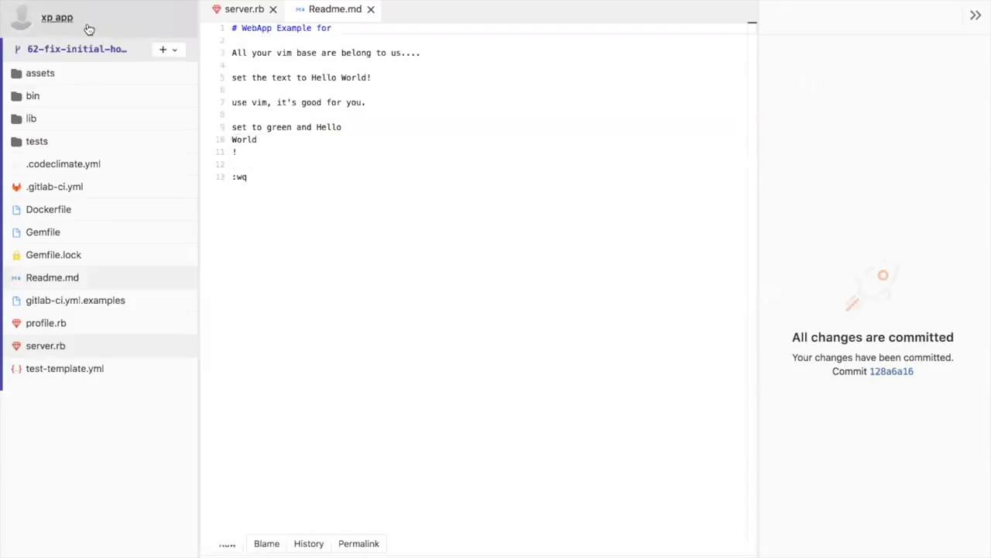
# Leave the Web IDE for the xp app project and open its merge request for "Fix initial homepage message".
pyautogui.click(59, 16)
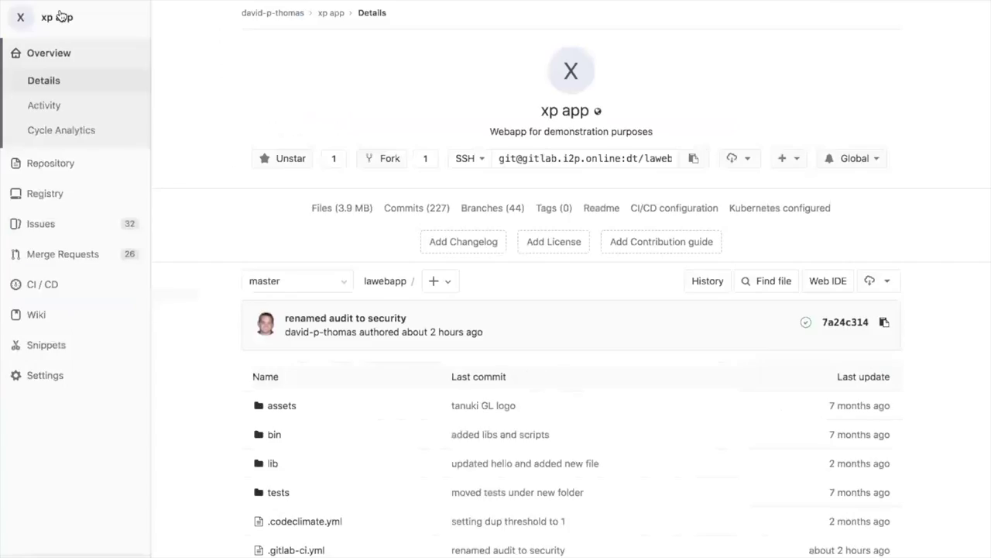
pyautogui.click(66, 260)
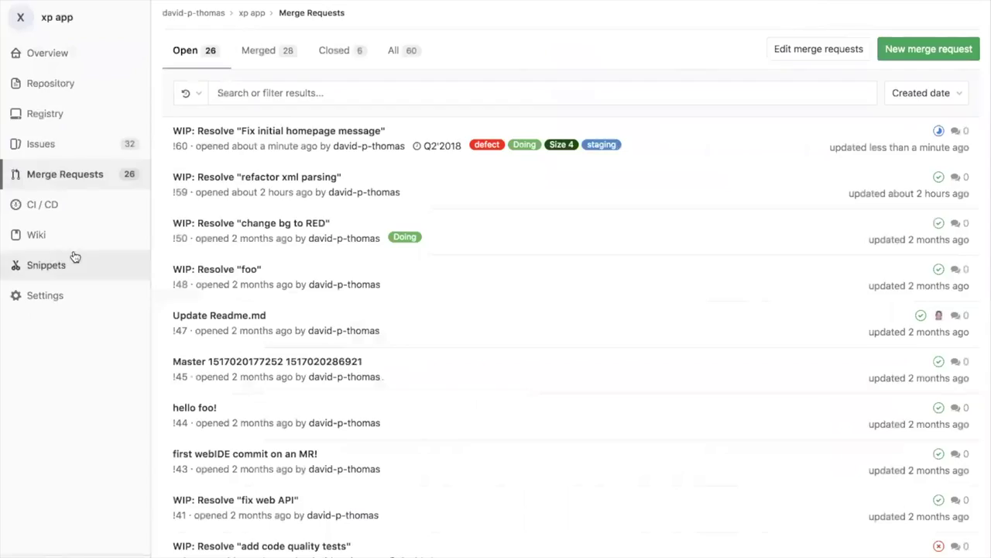
pyautogui.click(307, 131)
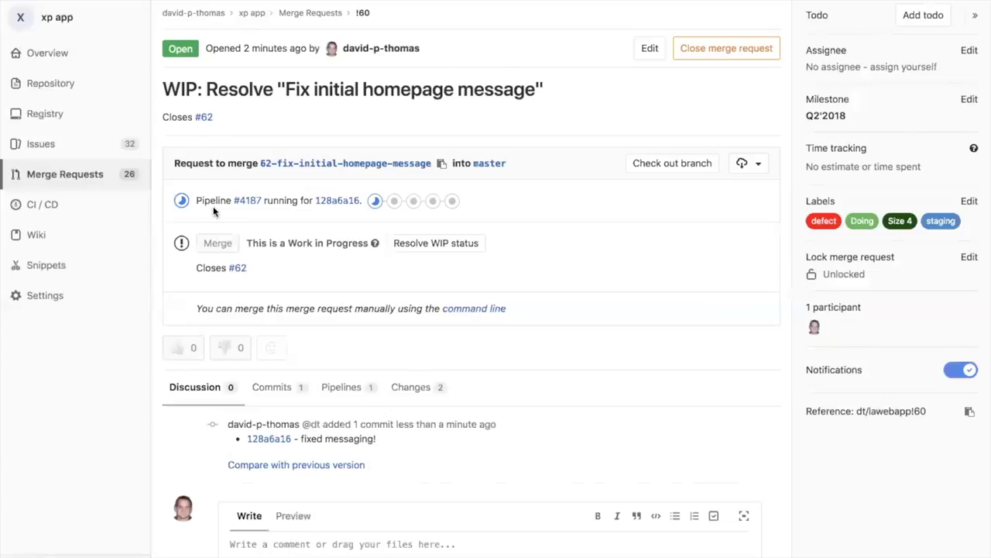
# Review the merge request's file changes in Readme.md and server.rb.
pyautogui.scroll(-3, 210, 302)
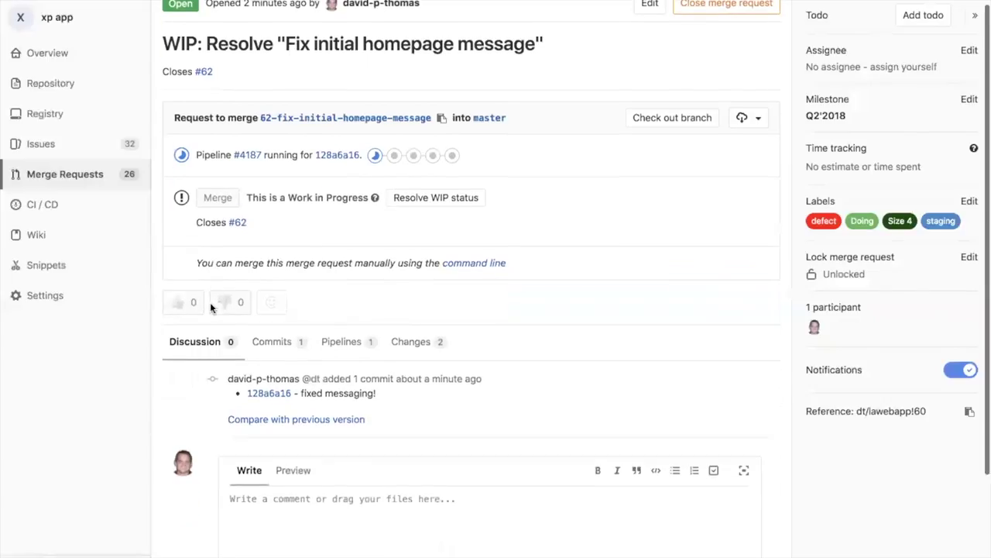
pyautogui.click(425, 277)
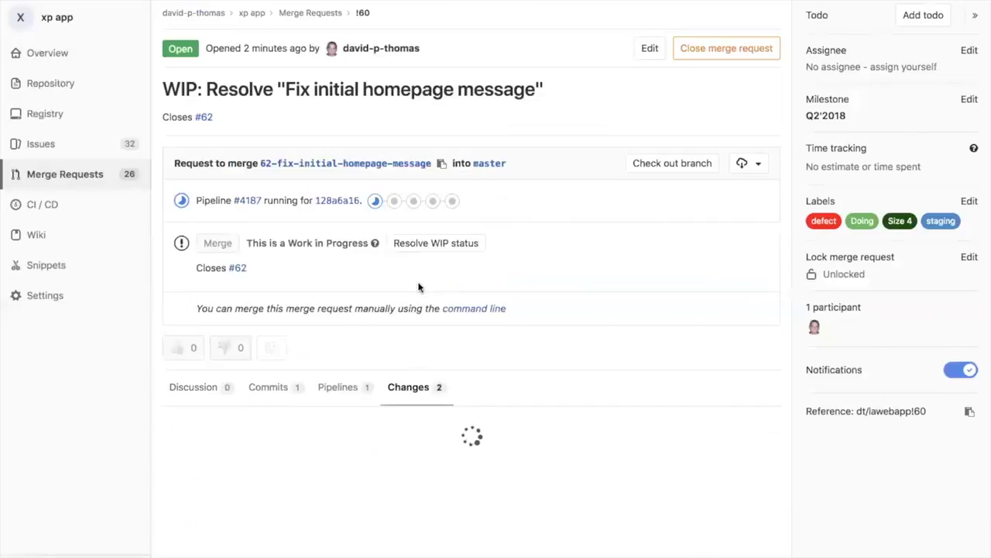
pyautogui.scroll(-1, 419, 291)
pyautogui.scroll(-8, 418, 291)
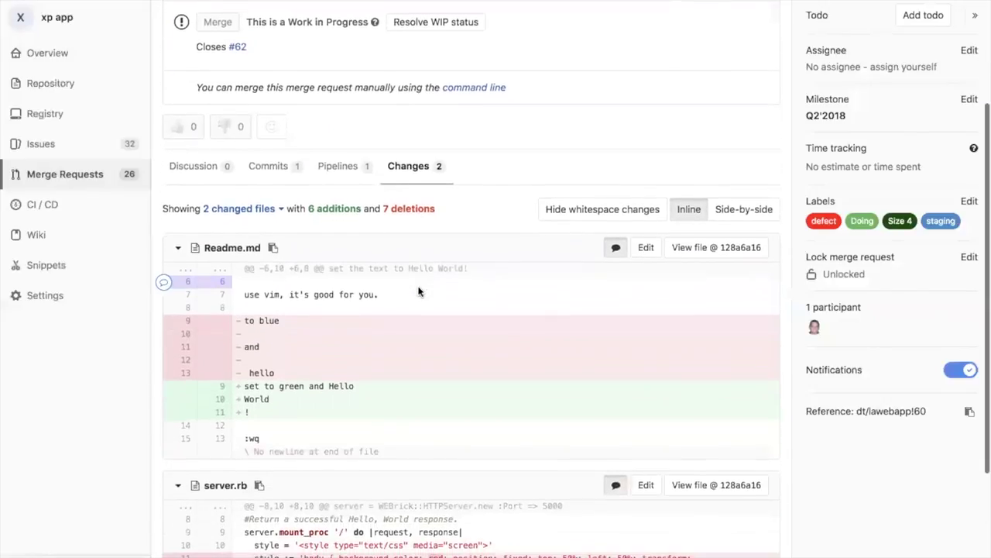
pyautogui.scroll(-1, 418, 291)
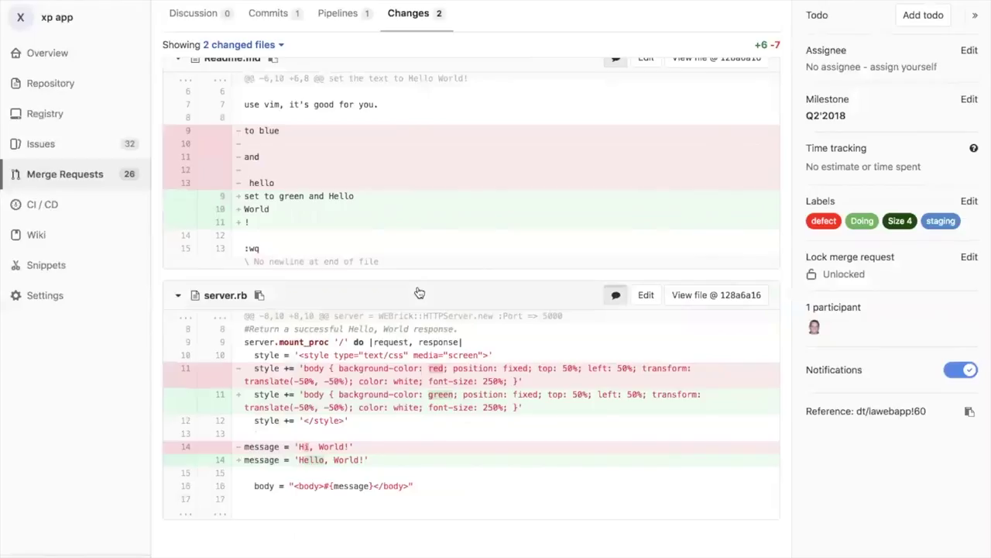
pyautogui.scroll(5, 418, 292)
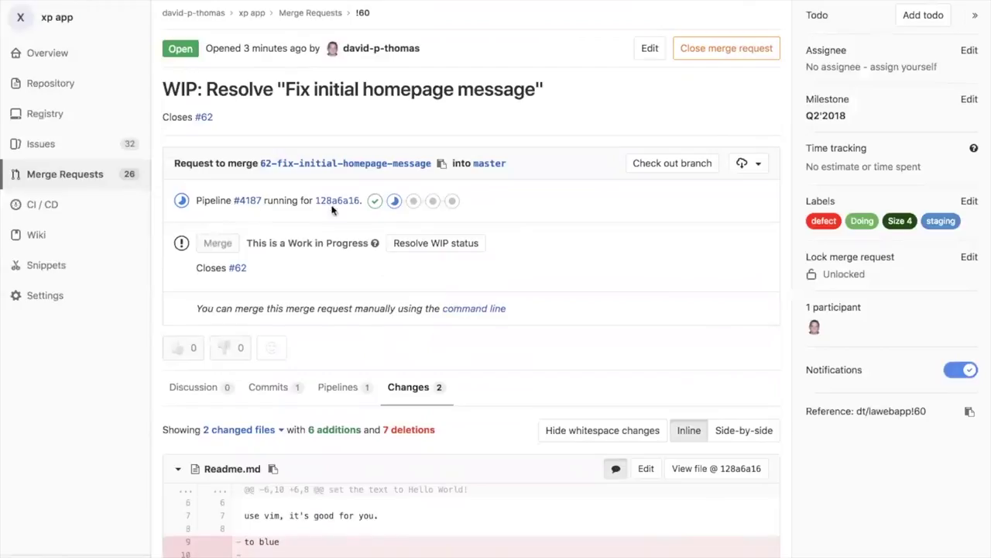
# Open the merge request's pipeline and examine its build, test, security, review and cleanup stages.
pyautogui.click(246, 202)
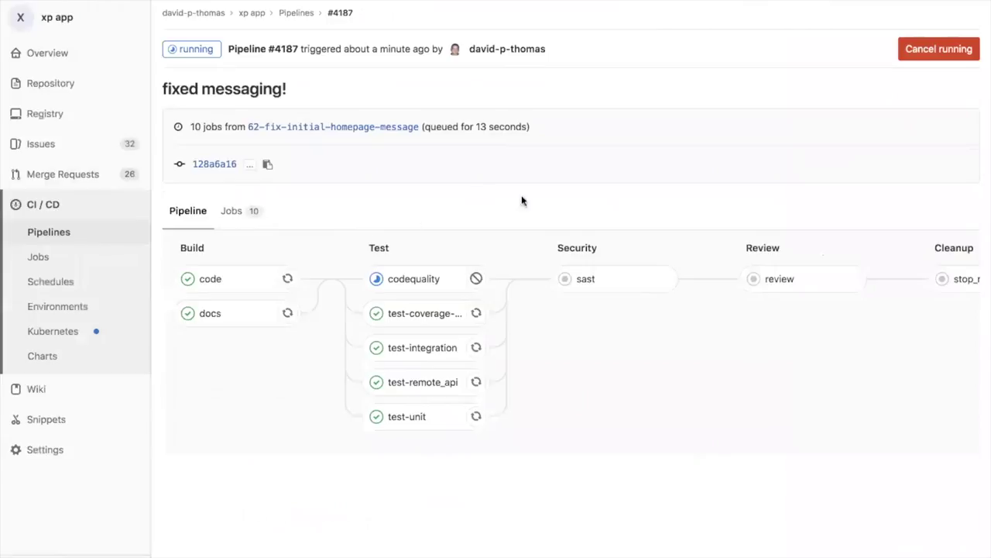
pyautogui.hscroll(3, 774, 310)
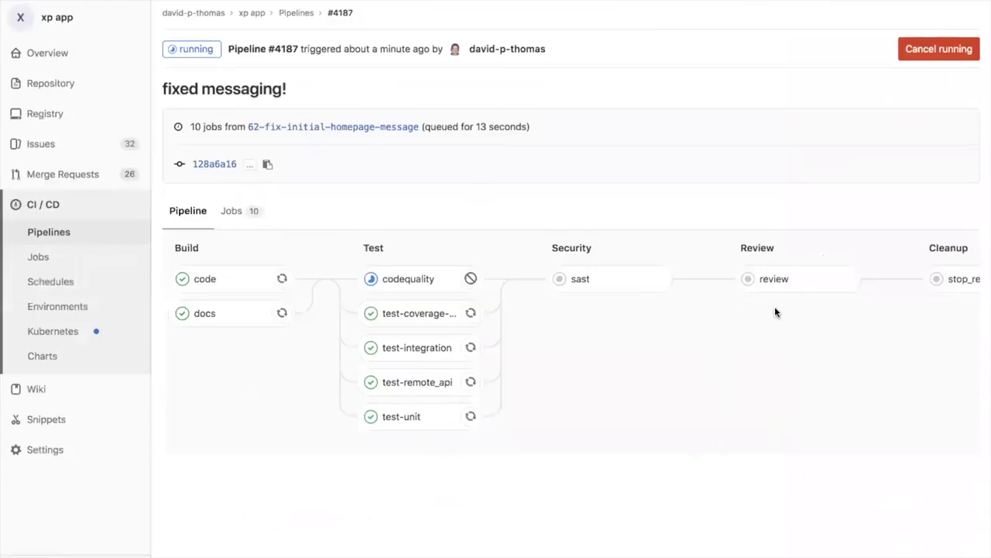
pyautogui.hscroll(-3, 774, 312)
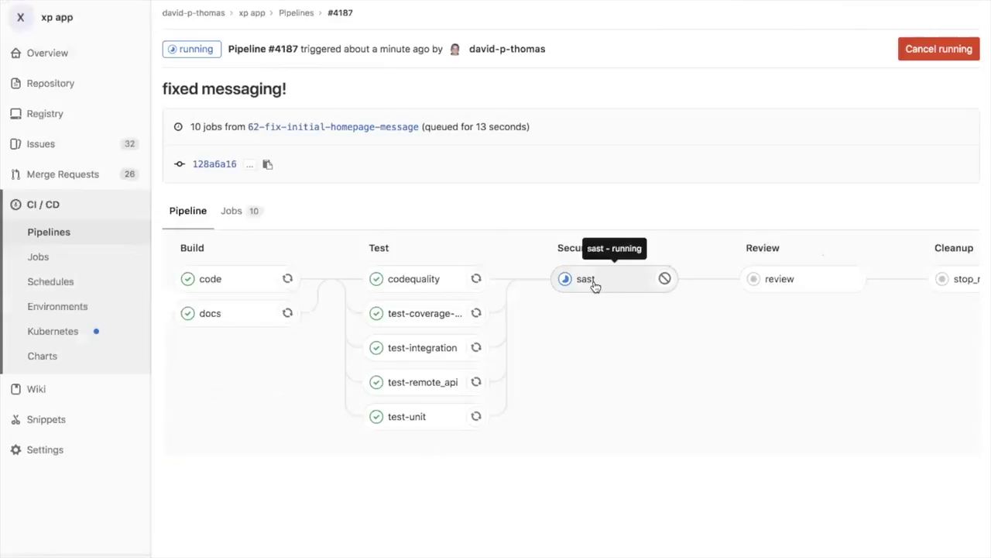
# Open the pipeline's sast job and examine its log, including the table of security vulnerabilities.
pyautogui.click(587, 279)
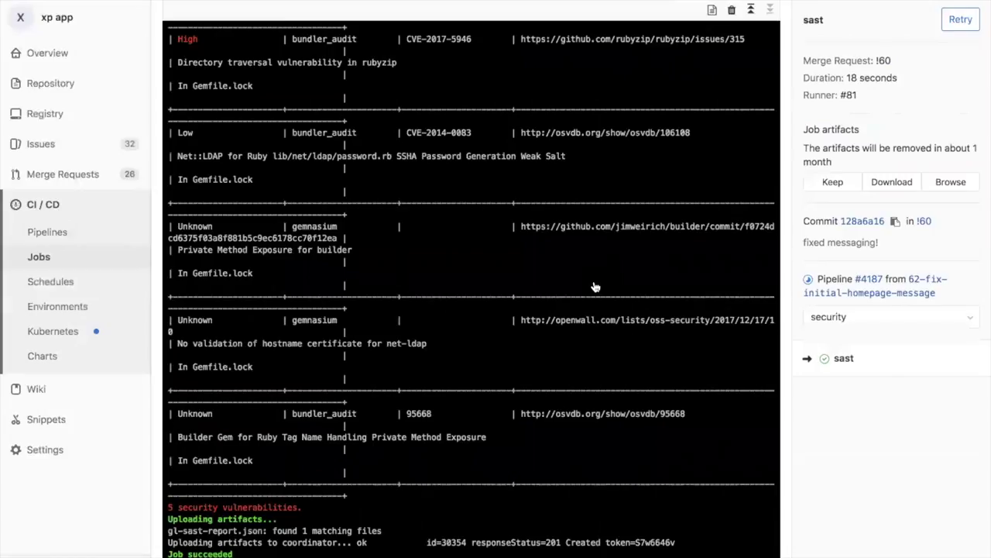
pyautogui.scroll(2, 595, 288)
pyautogui.scroll(12, 594, 287)
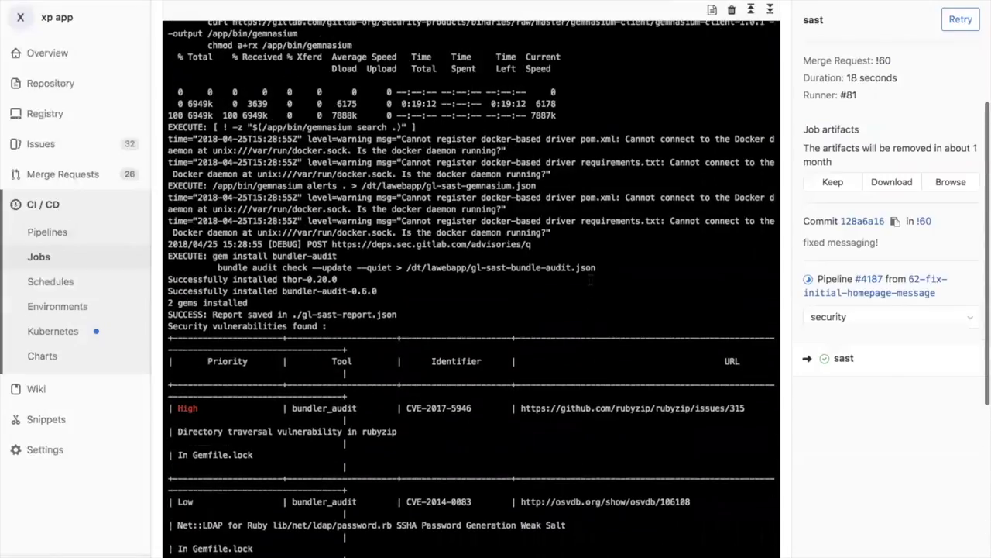
pyautogui.scroll(1, 590, 285)
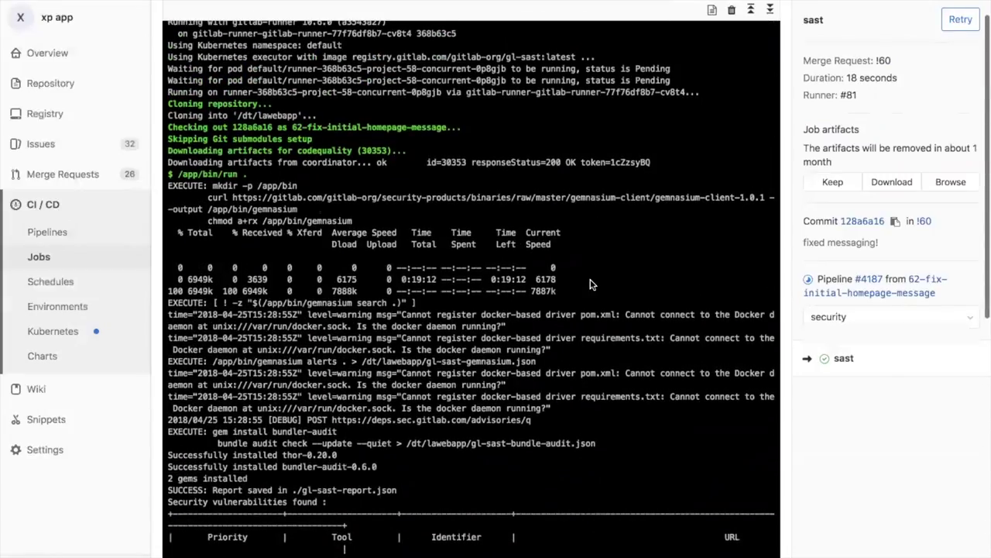
pyautogui.scroll(5, 591, 285)
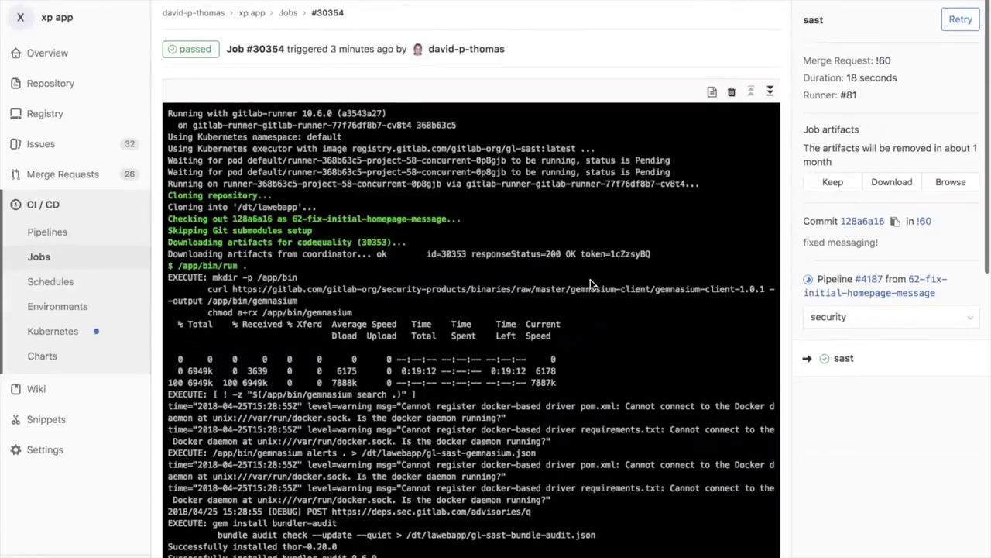
pyautogui.scroll(-8, 591, 285)
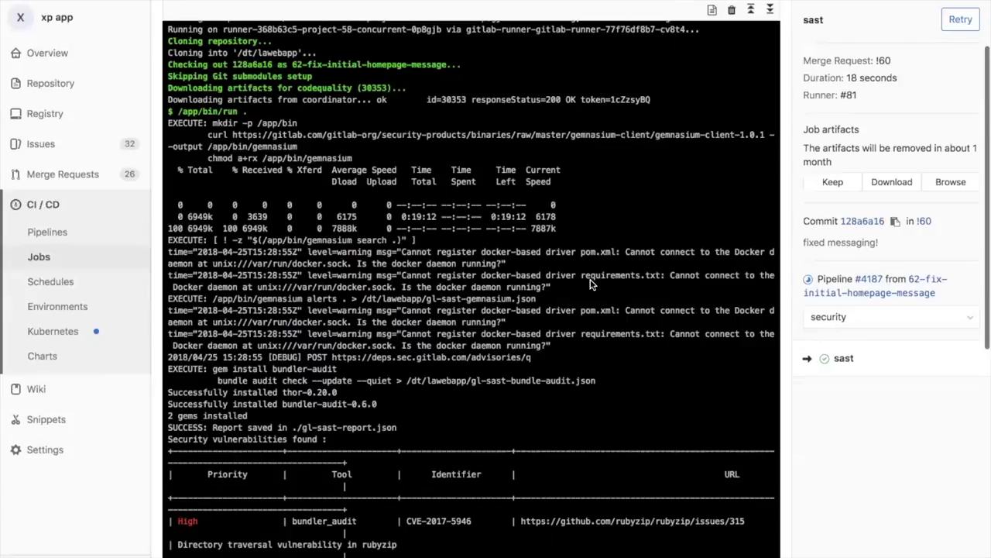
pyautogui.scroll(-4, 590, 286)
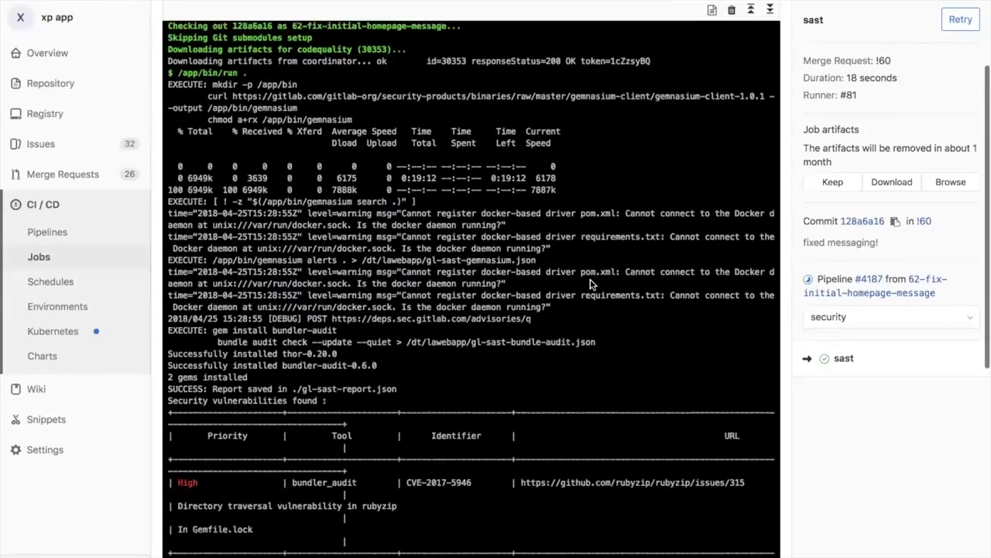
pyautogui.scroll(-15, 590, 285)
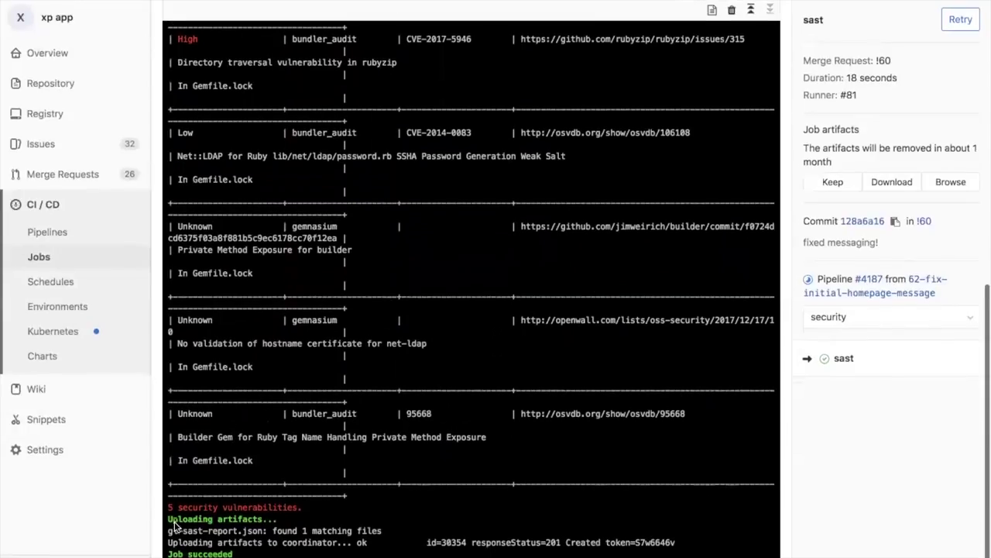
pyautogui.moveTo(243, 214); pyautogui.dragTo(328, 439)
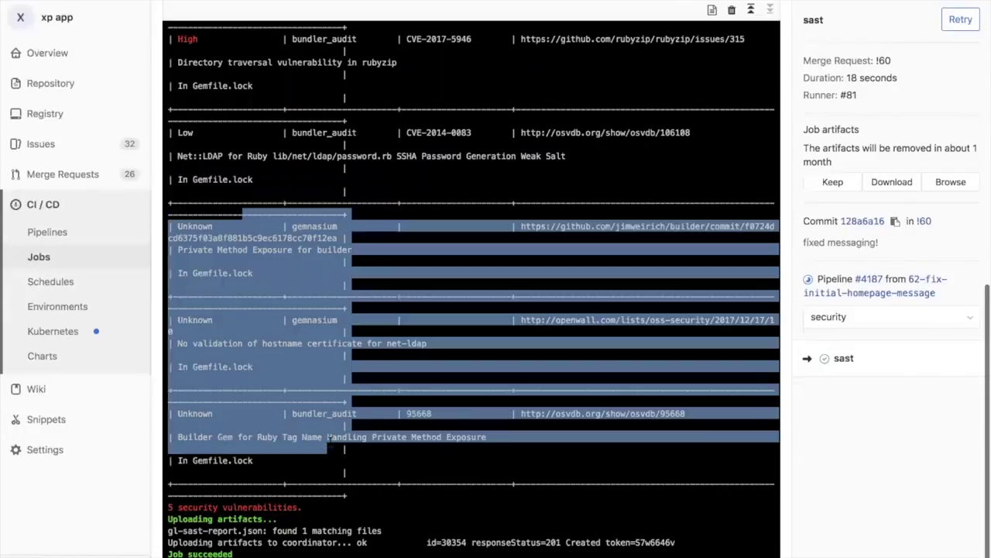
pyautogui.click(329, 438)
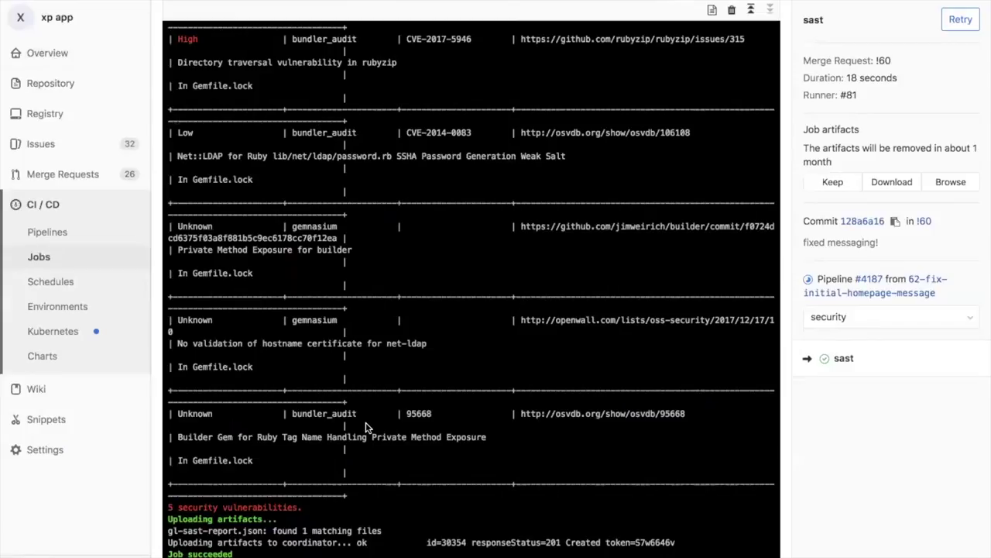
# Reopen the "Fix initial homepage message" merge request and check its pipeline status and report results.
pyautogui.click(62, 175)
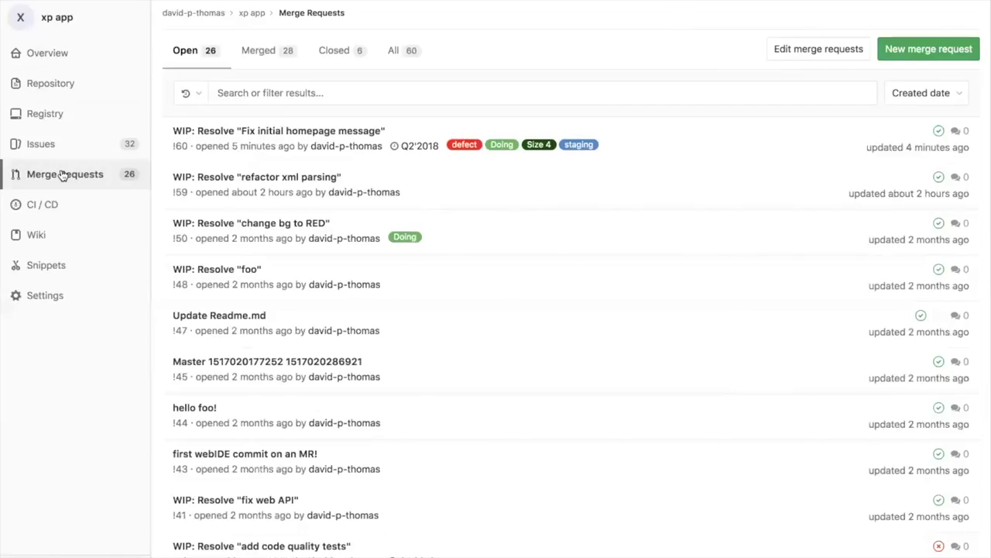
pyautogui.click(277, 133)
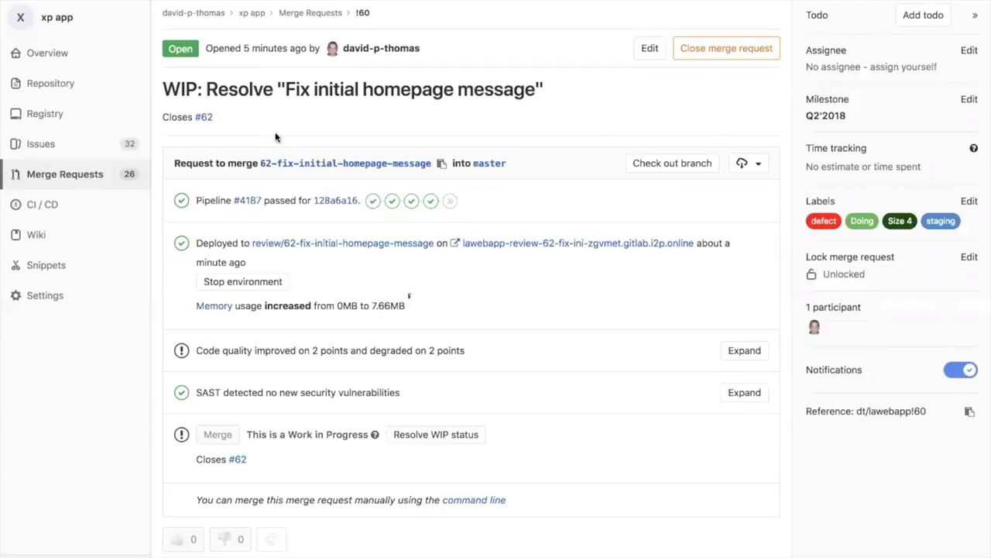
pyautogui.moveTo(202, 200); pyautogui.dragTo(227, 202)
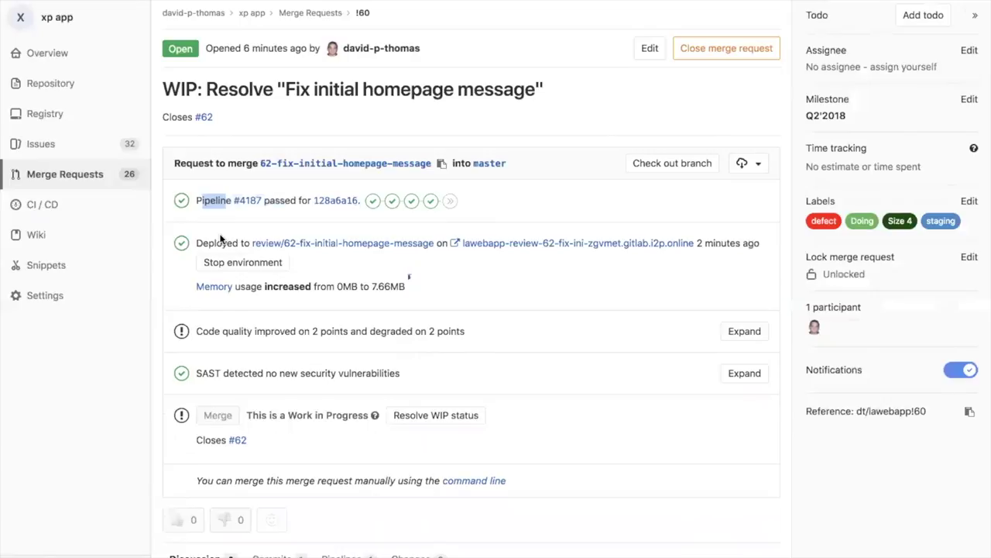
# Open the deployed review app from the merge request, check its page and web address, and return to the merge request.
pyautogui.click(549, 247)
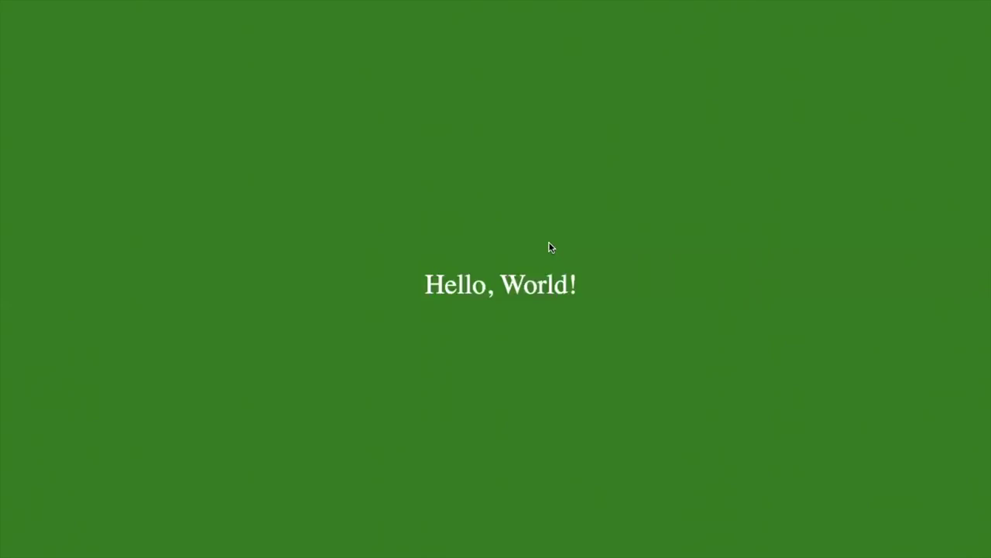
pyautogui.moveTo(387, 4)
pyautogui.click(351, 22)
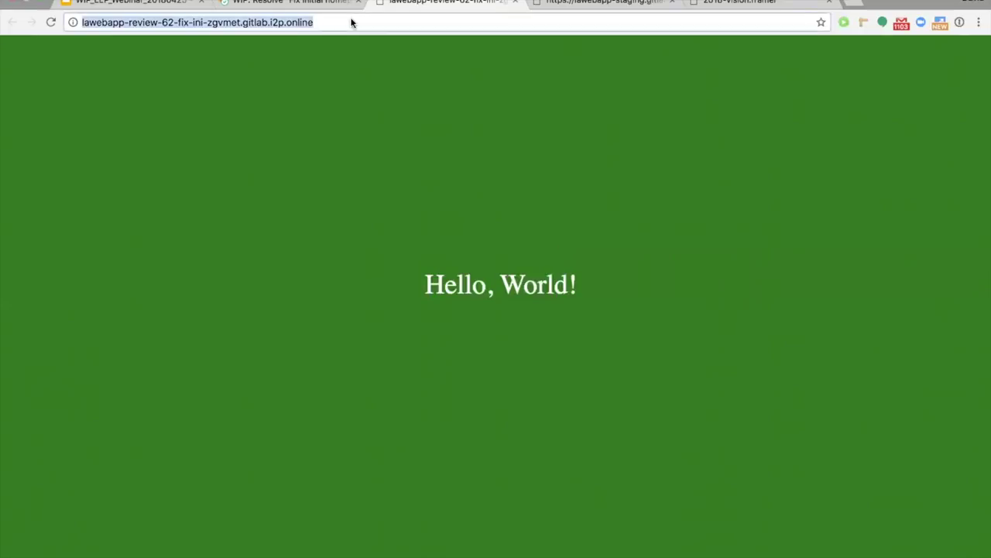
pyautogui.click(242, 22)
pyautogui.moveTo(239, 22); pyautogui.dragTo(82, 23)
pyautogui.tripleClick(94, 22)
pyautogui.click(285, 3)
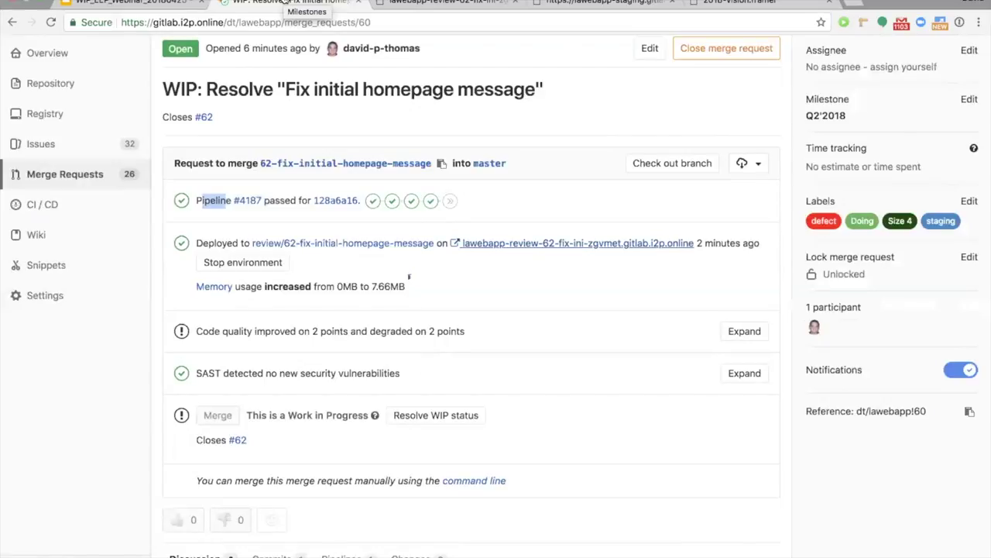
# Expand and collapse the merge request's code quality report, and check its SAST result for new security vulnerabilities.
pyautogui.click(740, 333)
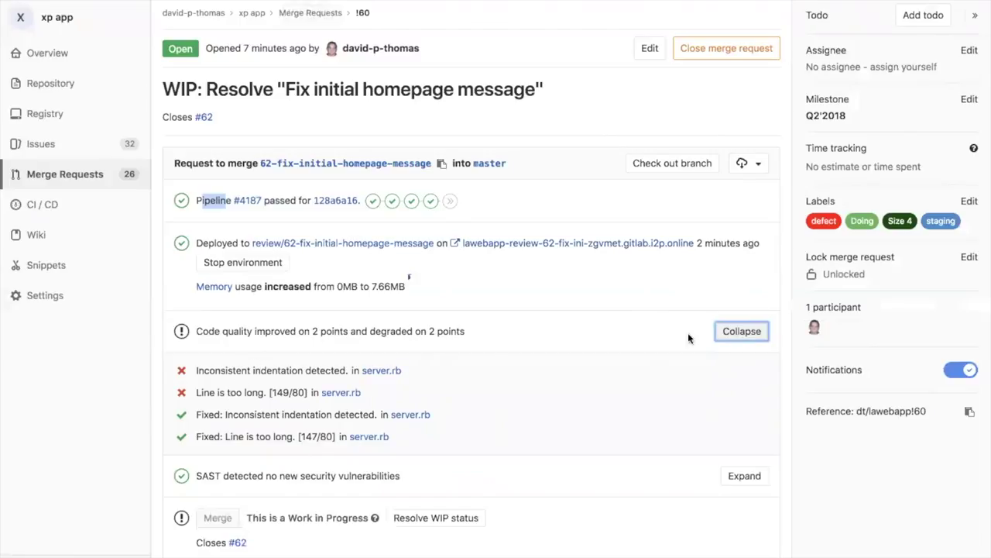
pyautogui.click(737, 332)
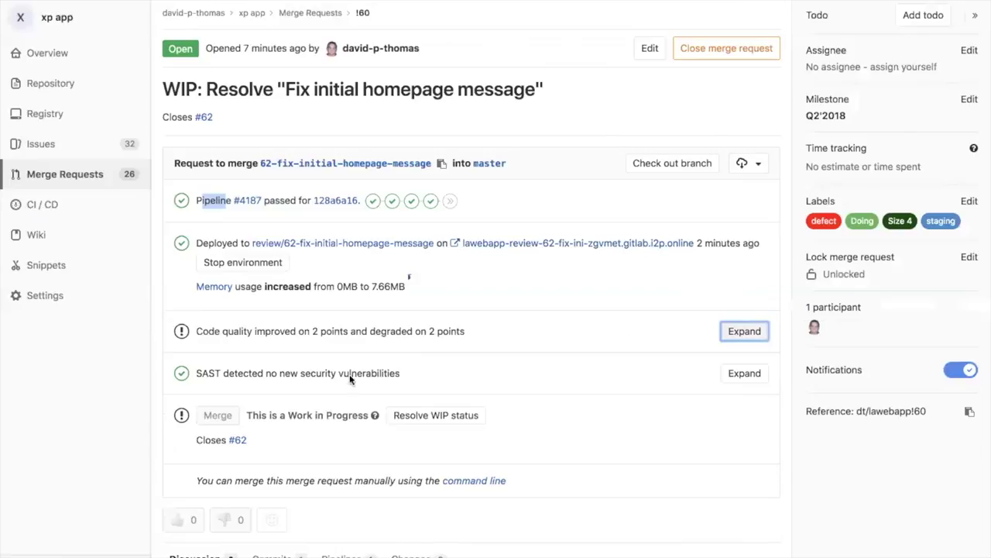
pyautogui.moveTo(197, 373); pyautogui.dragTo(364, 373)
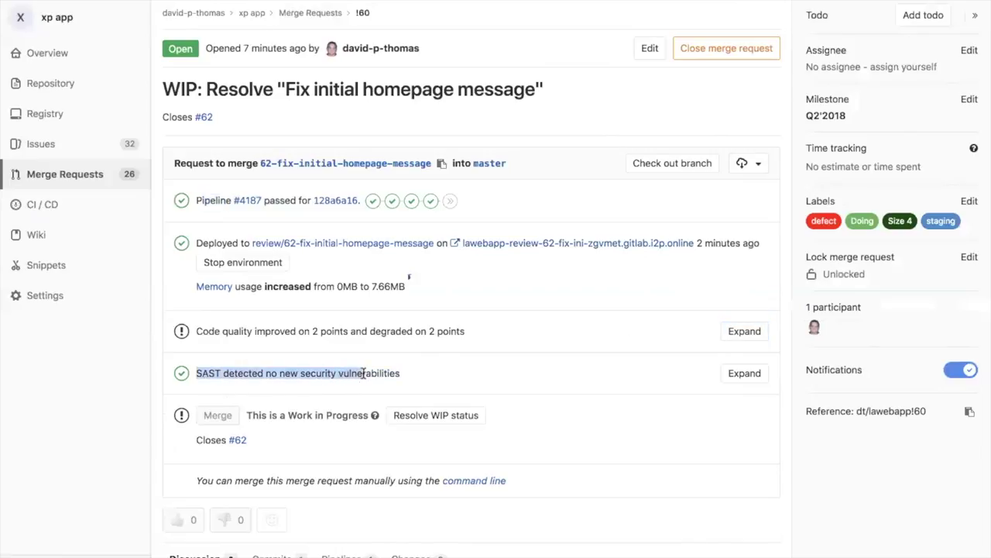
pyautogui.click(364, 373)
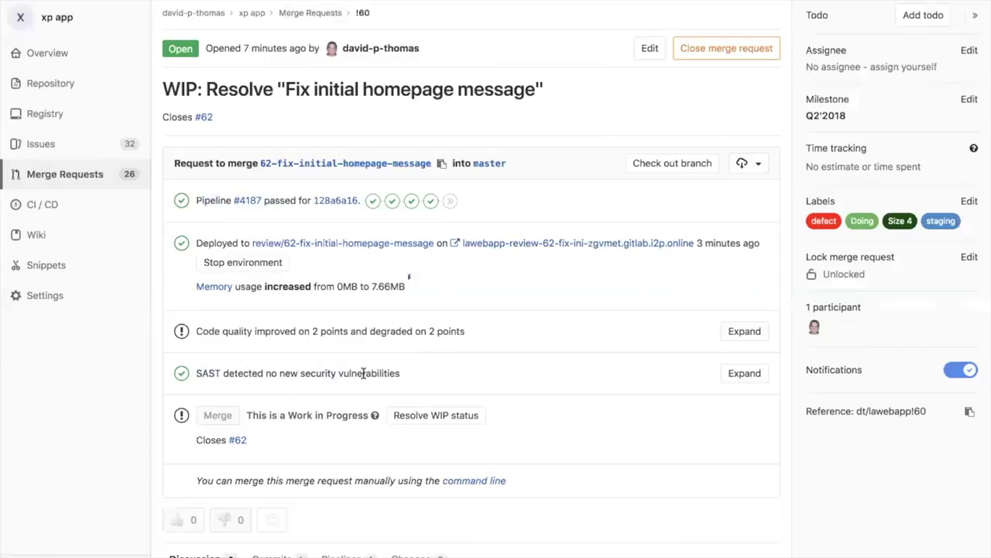
# Switch to the 2018 vision prototype, collapse its security tests details and review the merge request's list of report summaries.
pyautogui.moveTo(370, 2)
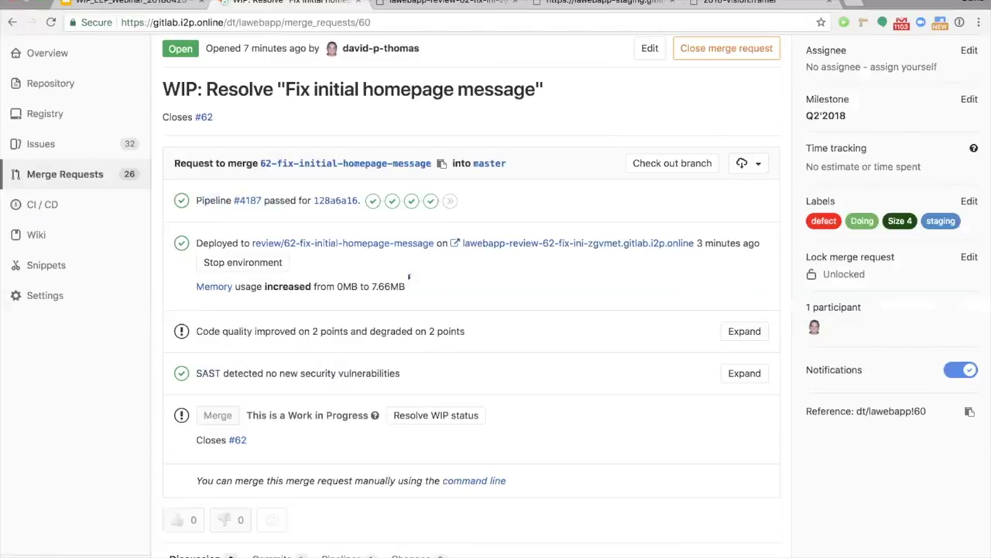
pyautogui.click(737, 3)
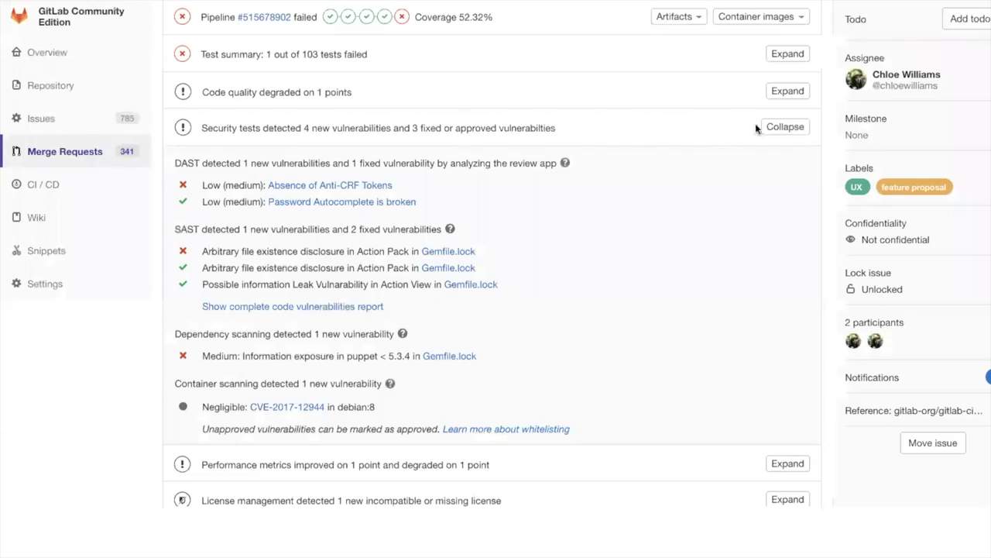
pyautogui.click(800, 127)
pyautogui.scroll(5, 668, 181)
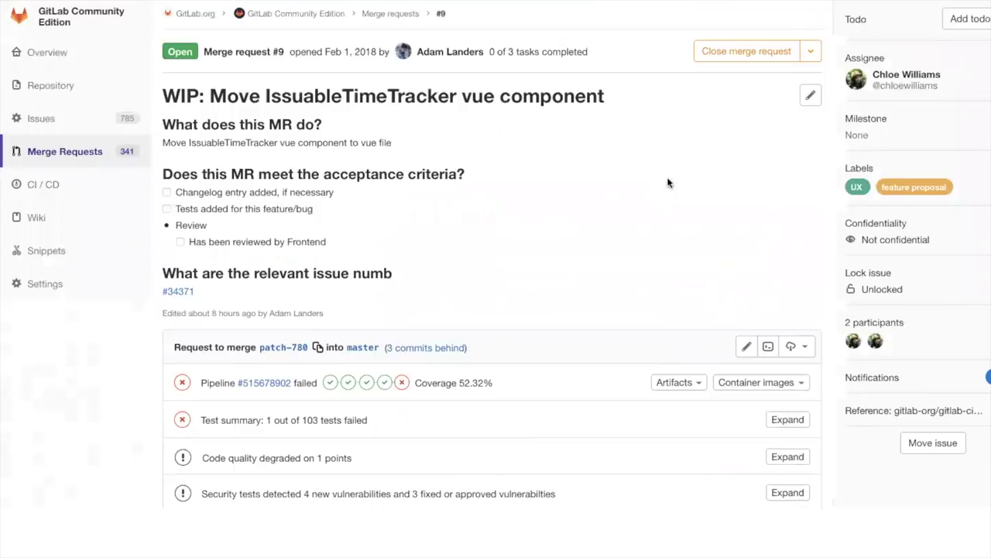
pyautogui.scroll(-3, 668, 179)
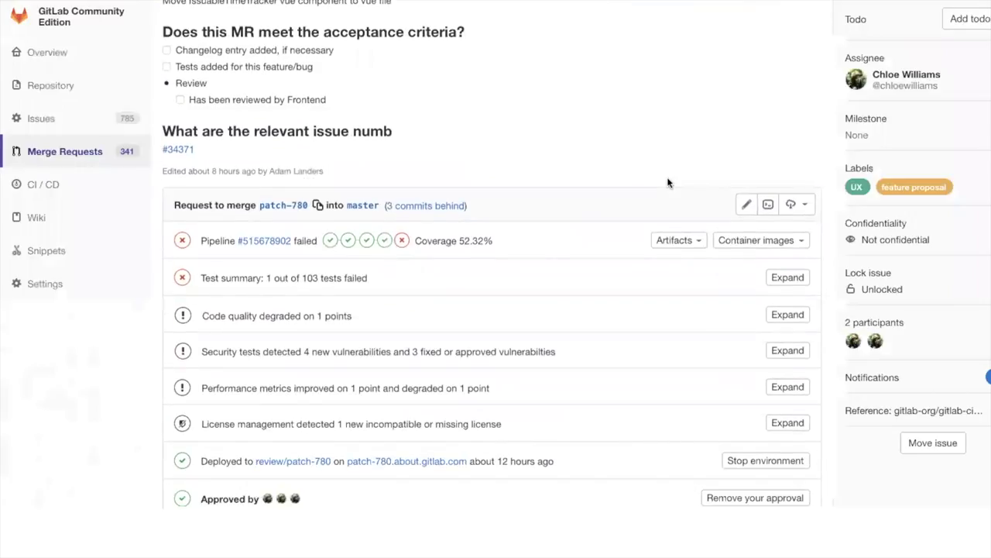
pyautogui.scroll(-2, 668, 182)
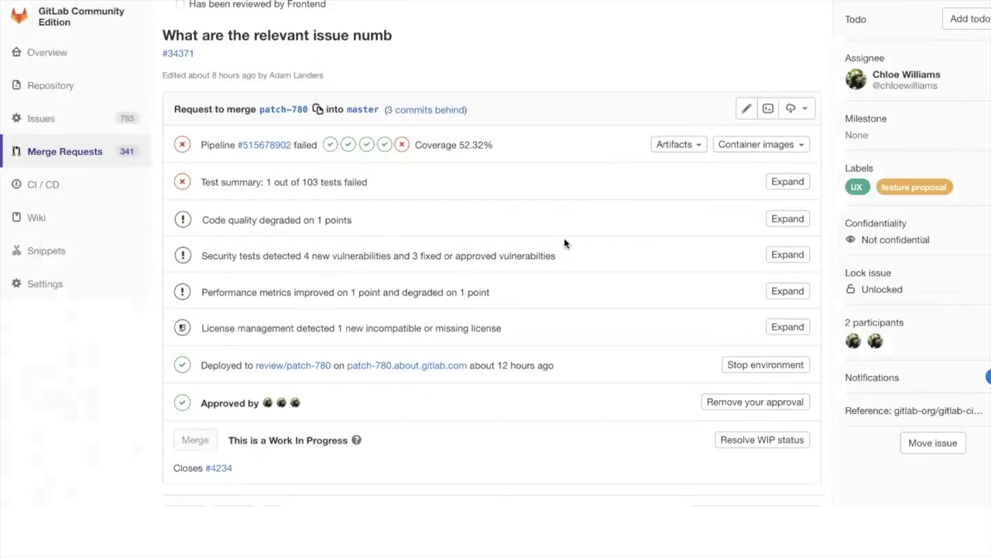
# Expand the prototype's security tests section, examine its DAST, SAST, dependency and container scanning results, and collapse it again.
pyautogui.click(786, 254)
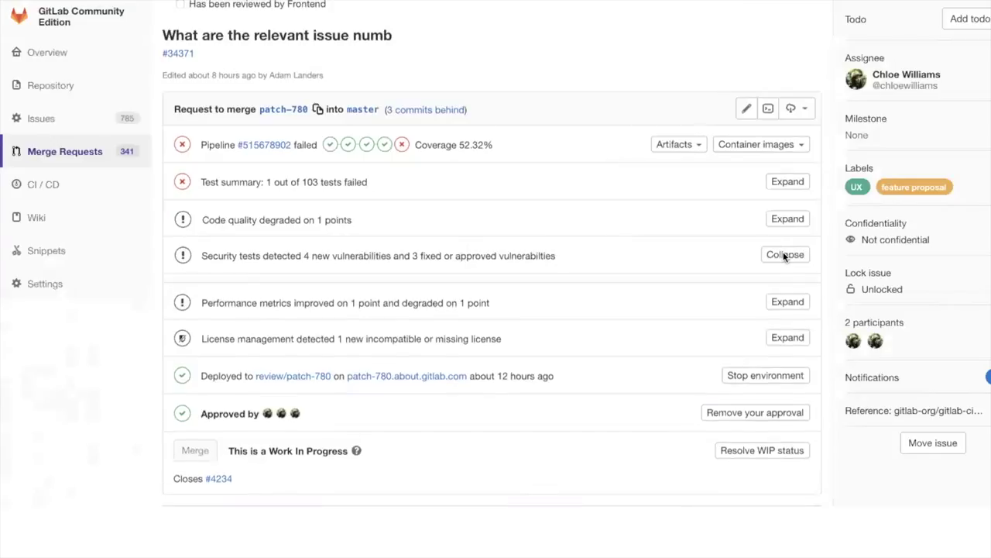
pyautogui.scroll(-3, 784, 257)
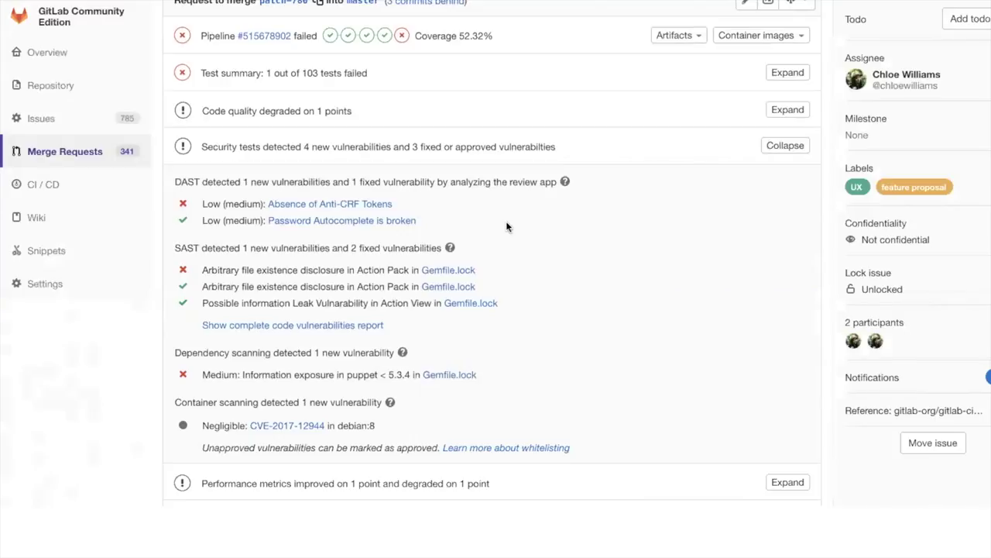
pyautogui.click(773, 145)
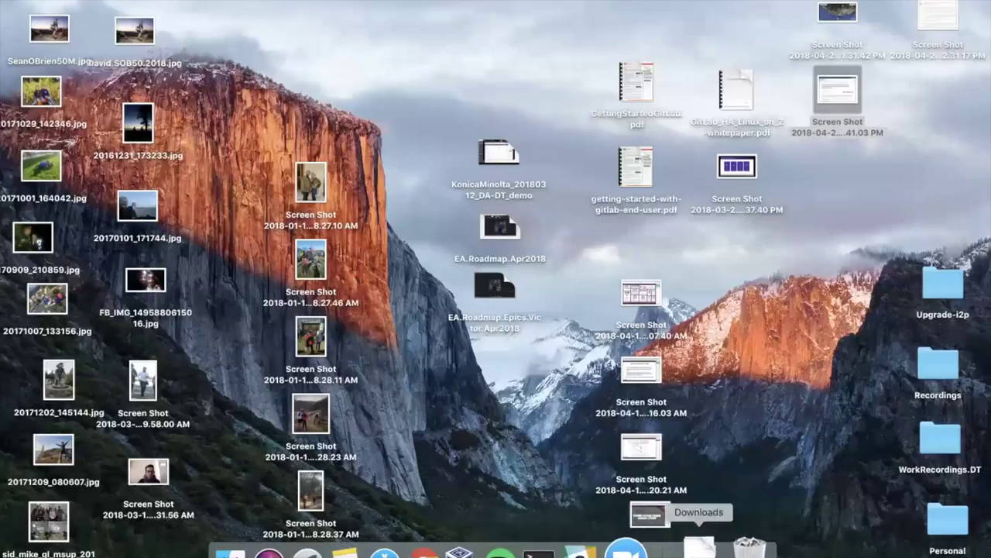
pyautogui.click(381, 545)
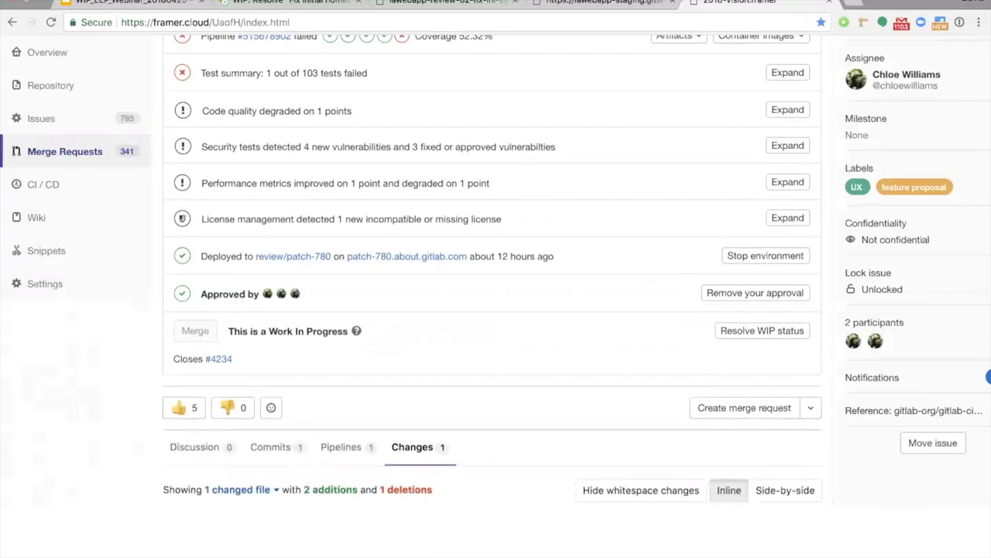
# Go back to the "Fix initial homepage message" merge request, check the stages of its pipeline #4187, and return to the merge request.
pyautogui.click(301, 3)
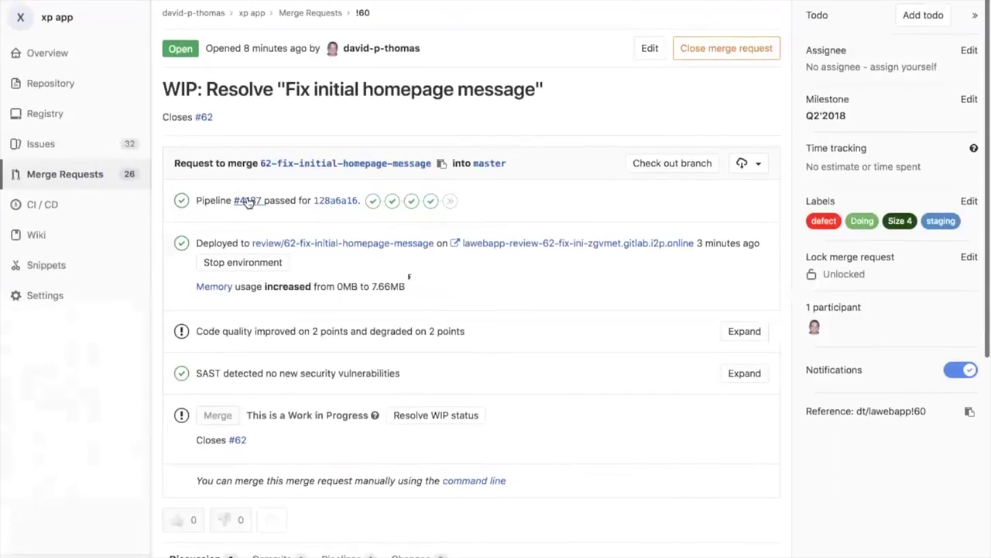
pyautogui.click(247, 201)
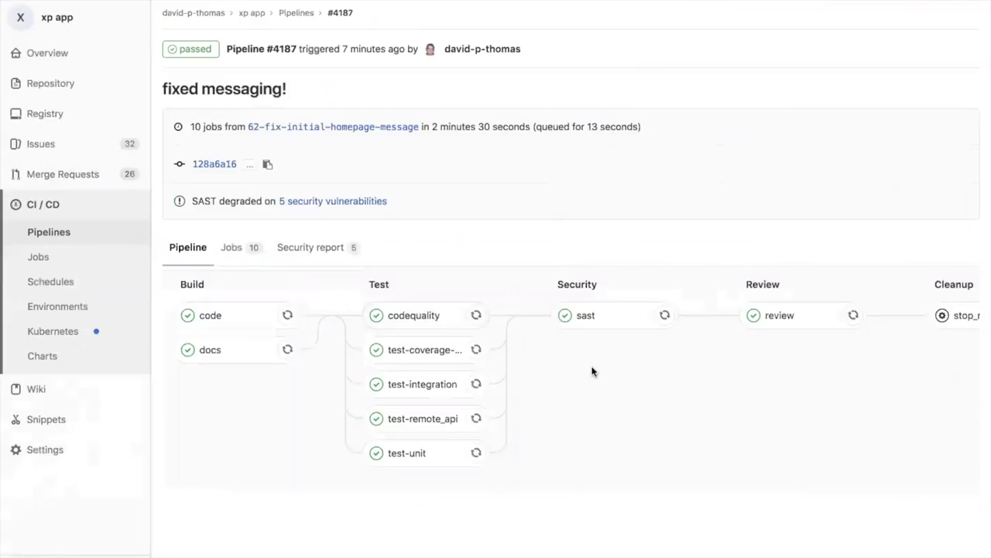
pyautogui.hscroll(3, 594, 372)
pyautogui.hscroll(-2, 593, 372)
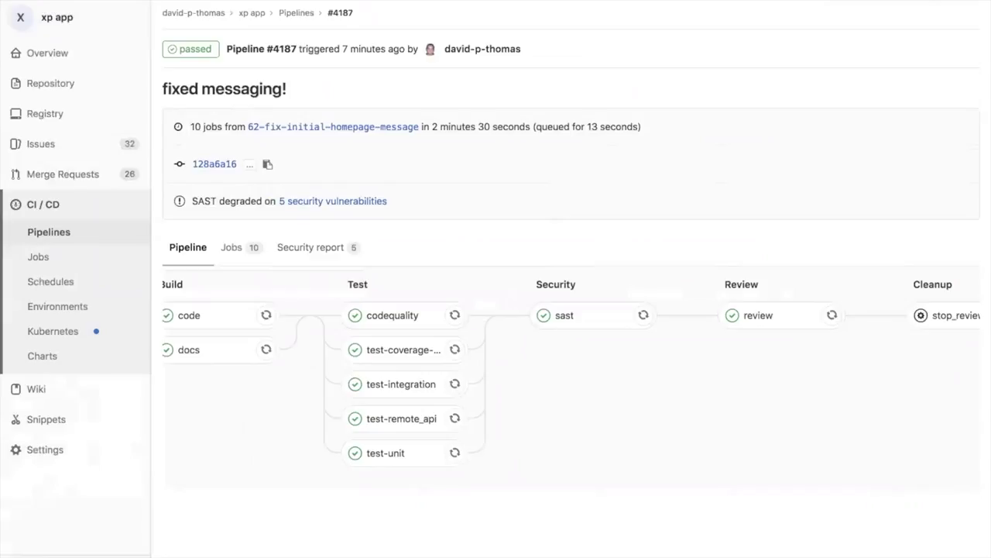
pyautogui.moveTo(13, 1)
pyautogui.click(12, 22)
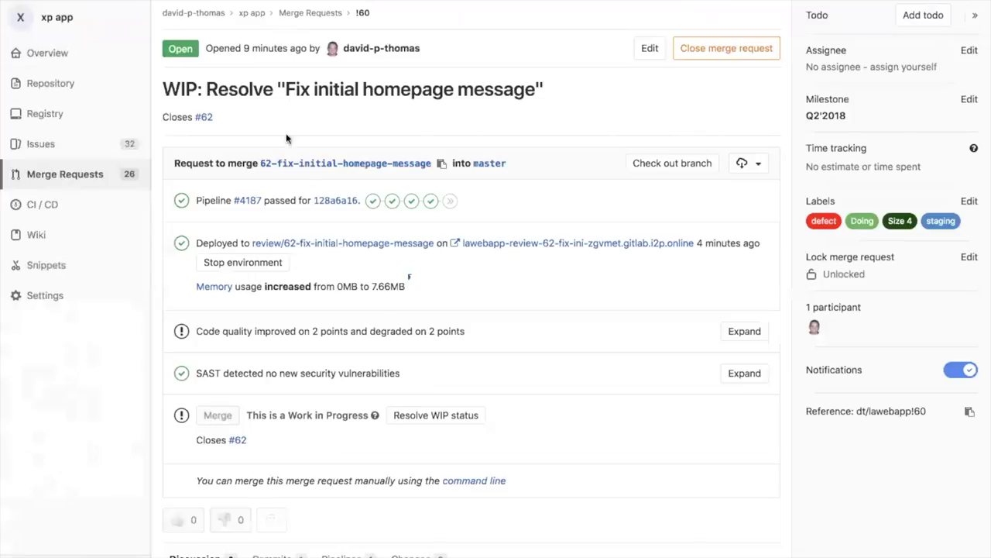
# Resolve the WIP status of the "Fix initial homepage message" merge request and merge it into master.
pyautogui.click(426, 418)
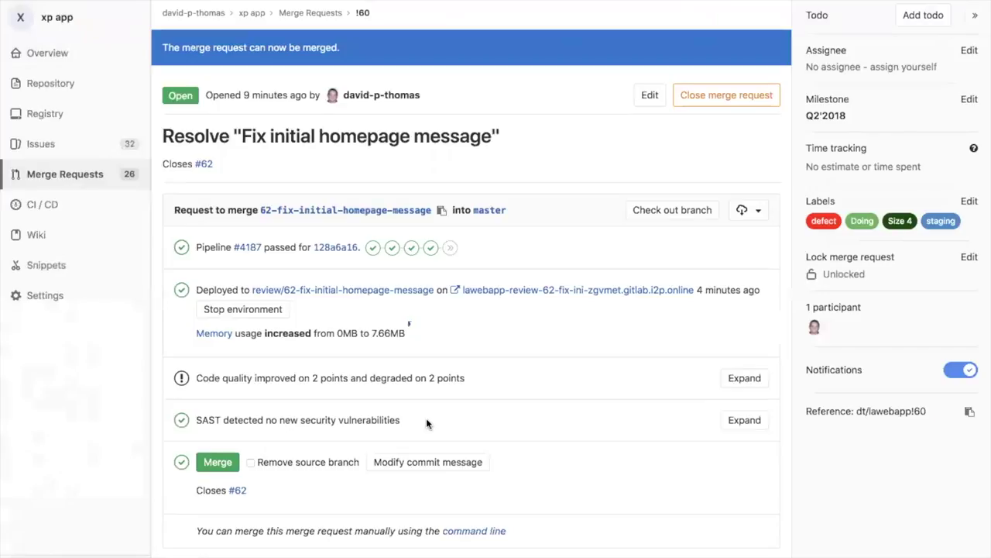
pyautogui.click(210, 463)
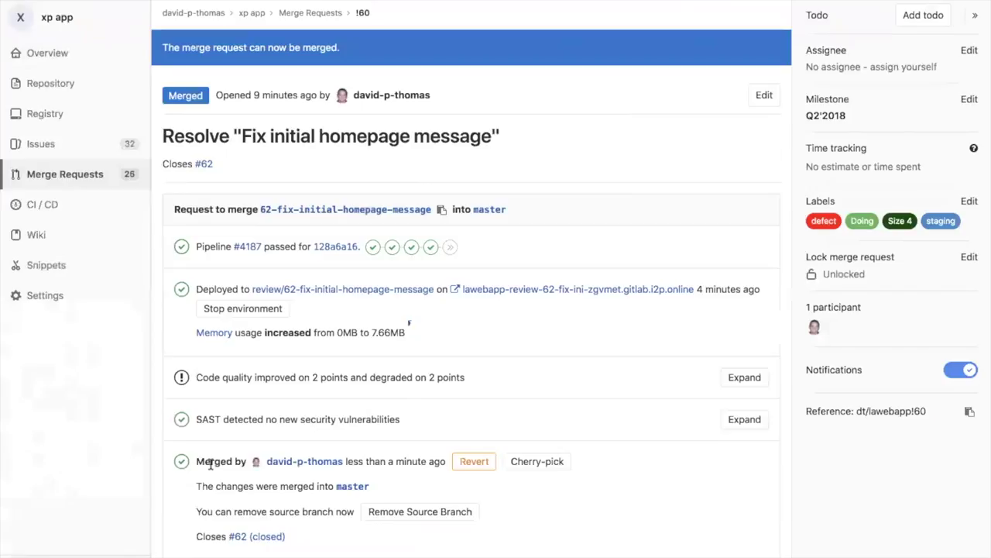
pyautogui.scroll(-1, 210, 464)
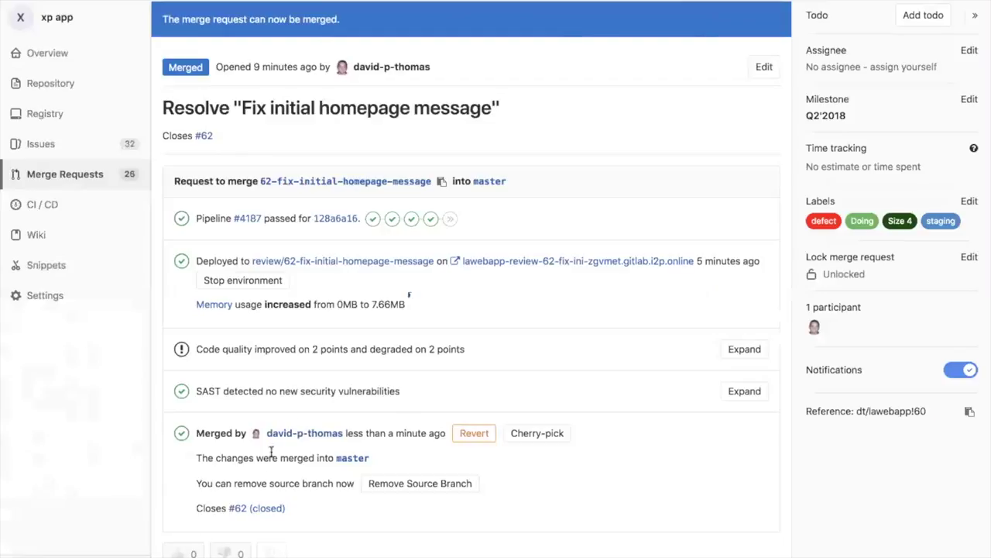
pyautogui.moveTo(294, 457); pyautogui.dragTo(377, 463)
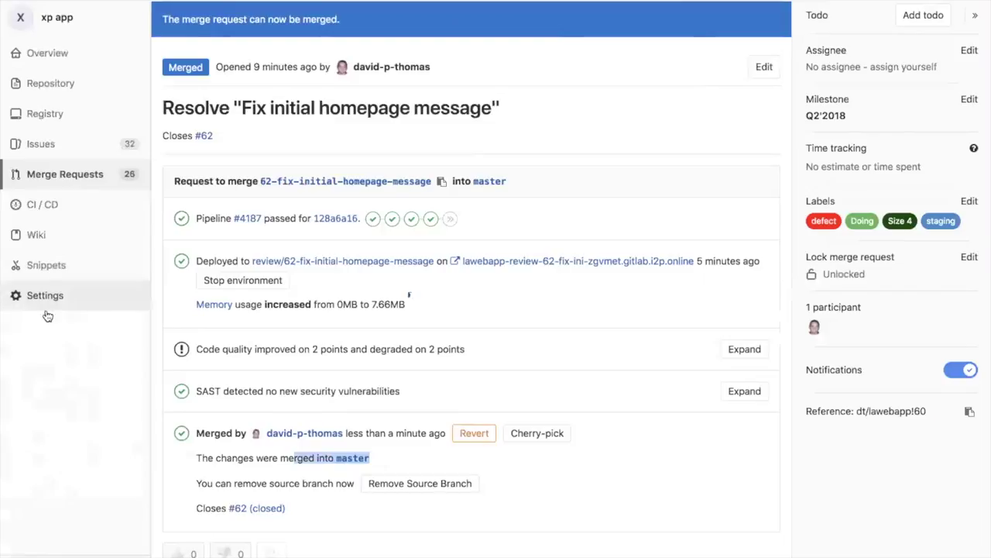
# Open the xp app's CI/CD pipelines list and examine the statuses, branches and stages of the recent pipelines.
pyautogui.moveTo(56, 204)
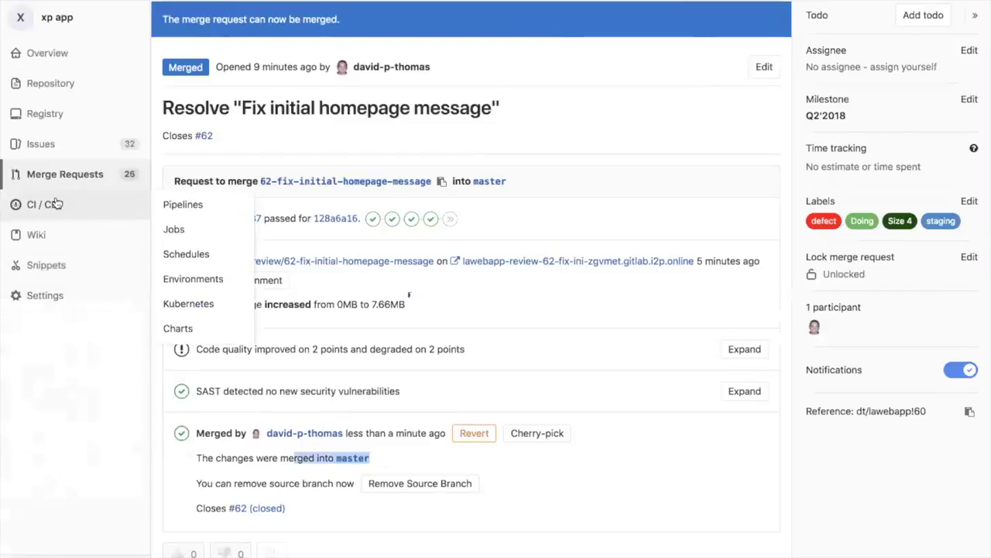
pyautogui.click(184, 204)
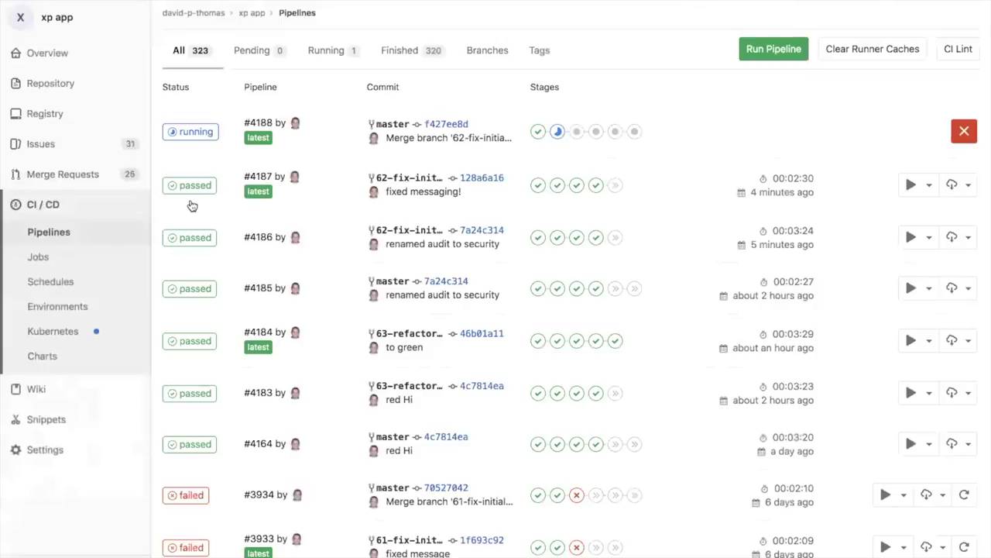
pyautogui.scroll(-2, 192, 205)
pyautogui.scroll(1, 192, 205)
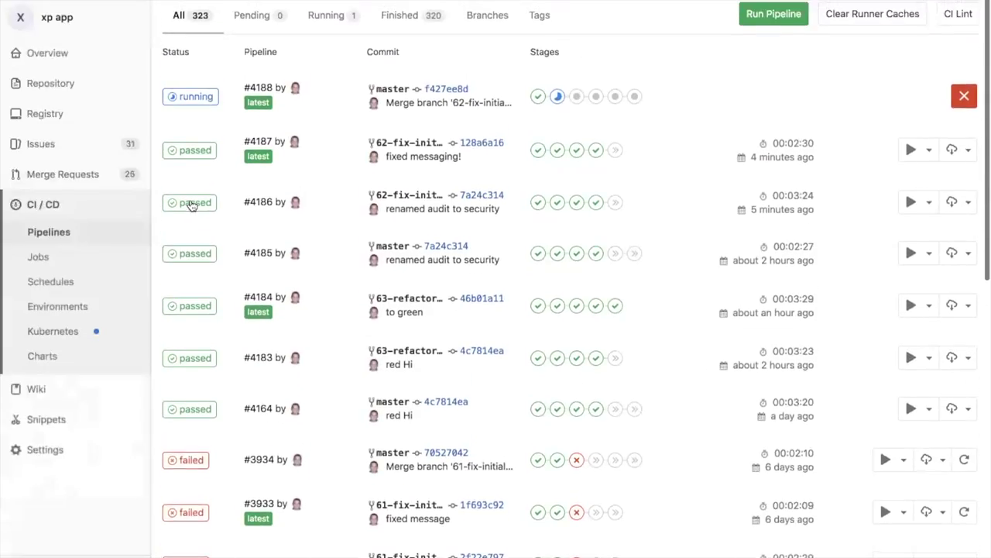
pyautogui.scroll(1, 192, 206)
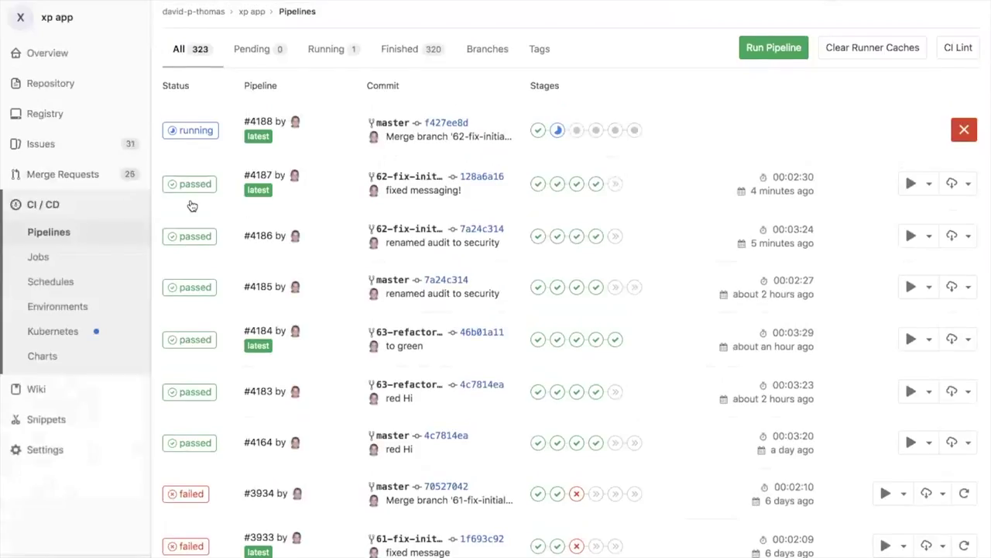
pyautogui.scroll(-5, 197, 258)
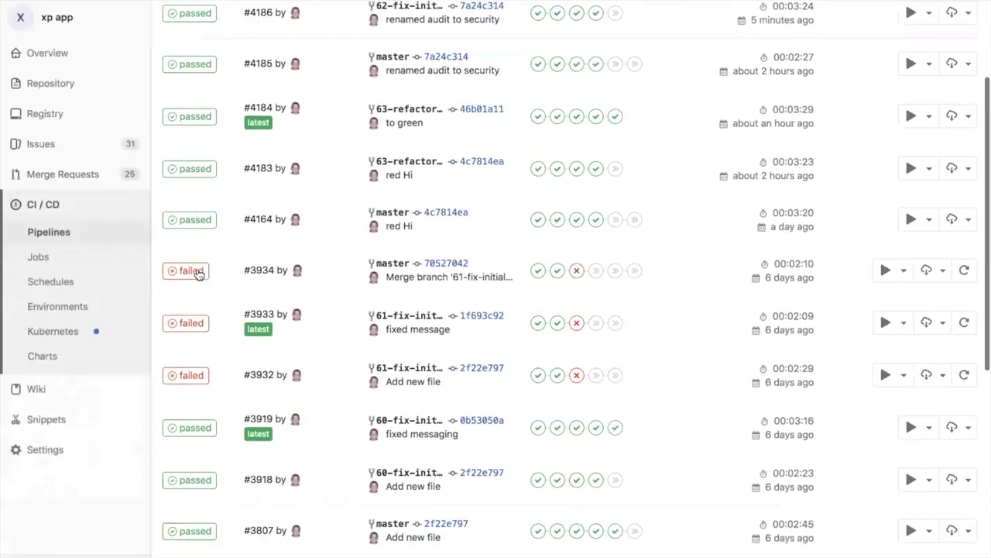
pyautogui.scroll(3, 199, 263)
pyautogui.scroll(3, 199, 264)
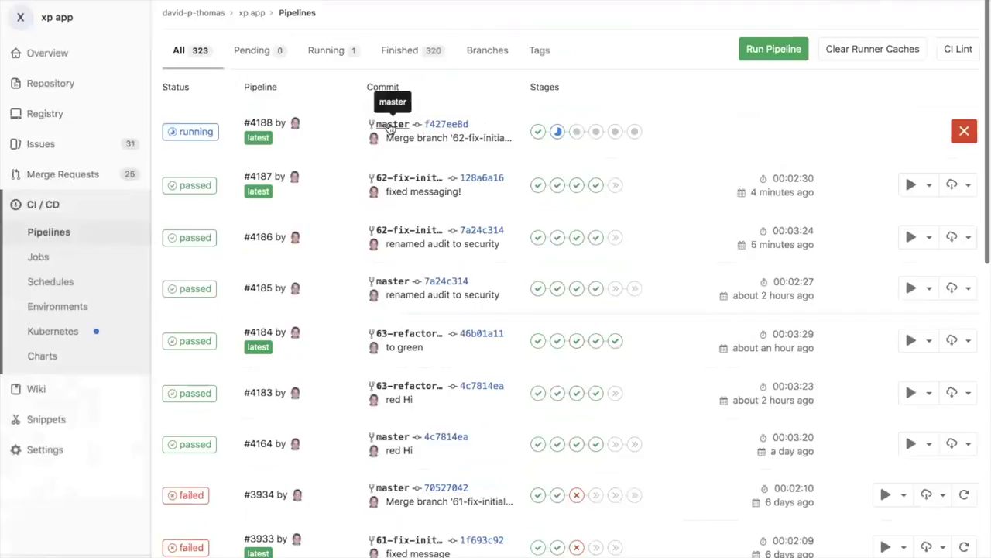
# Open the running master pipeline #4188 and examine its stages from build through test, security, staging, canary and production.
pyautogui.click(198, 131)
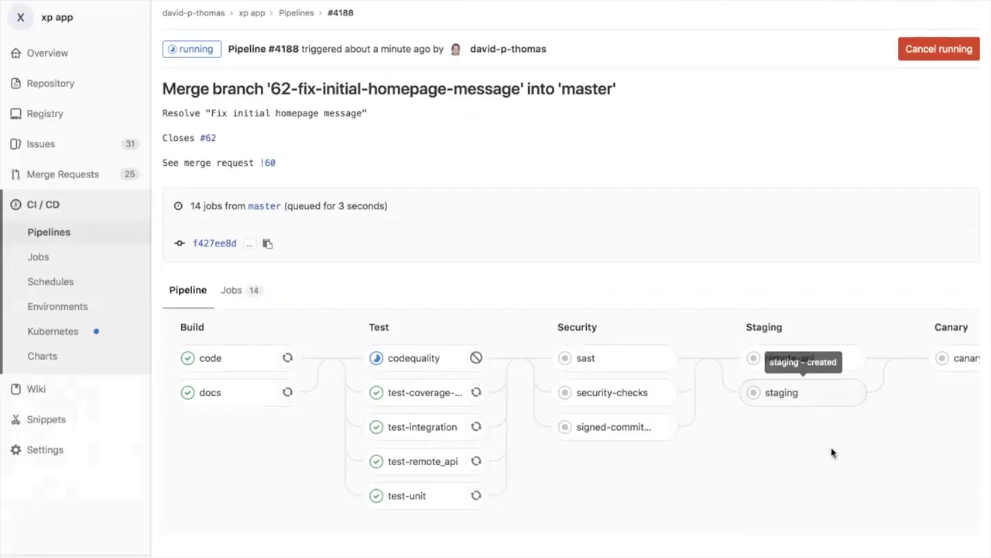
pyautogui.hscroll(5, 832, 454)
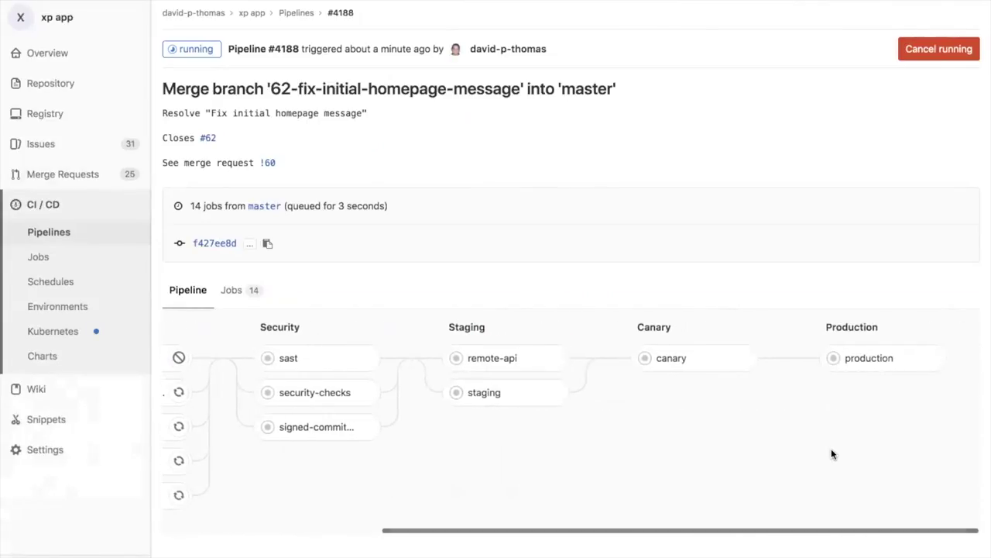
pyautogui.hscroll(-5, 832, 454)
pyautogui.hscroll(-1, 831, 454)
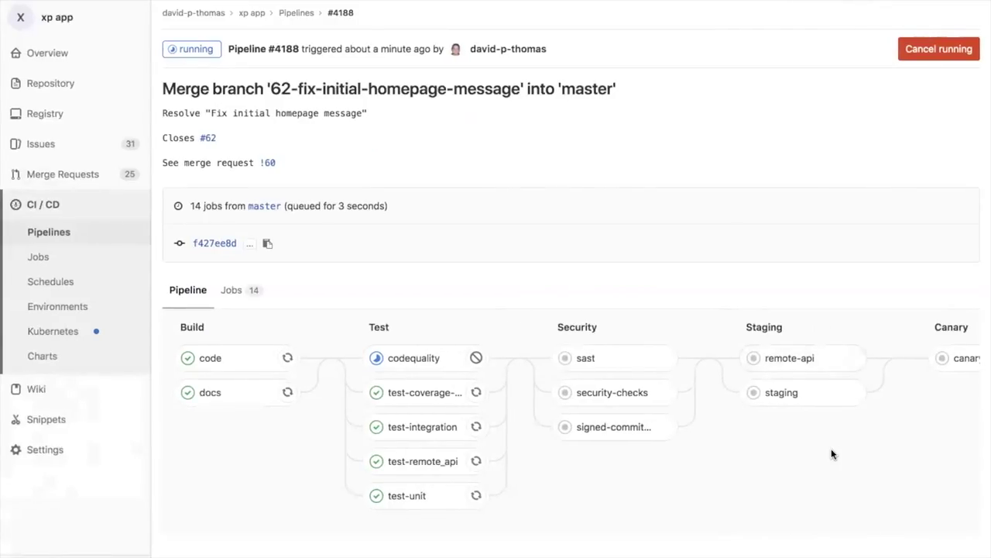
# Open the master pipeline's codequality job, examine its log, and return to the pipeline overview.
pyautogui.click(395, 364)
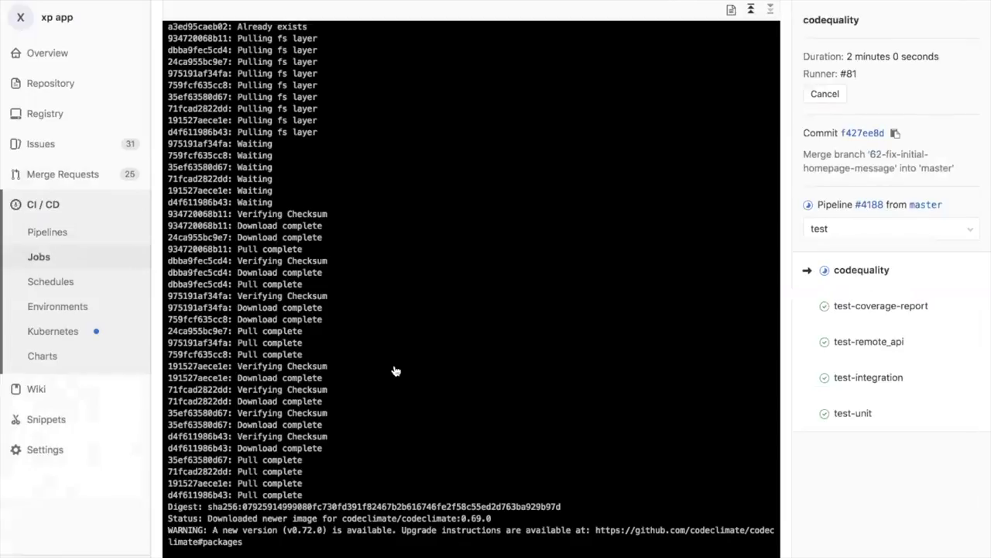
pyautogui.scroll(5, 395, 371)
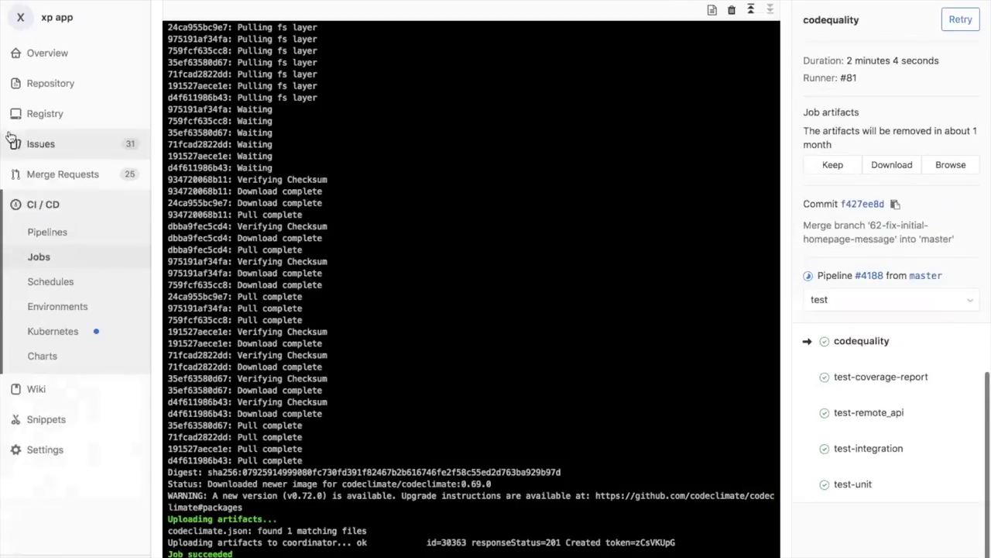
pyautogui.moveTo(31, 49)
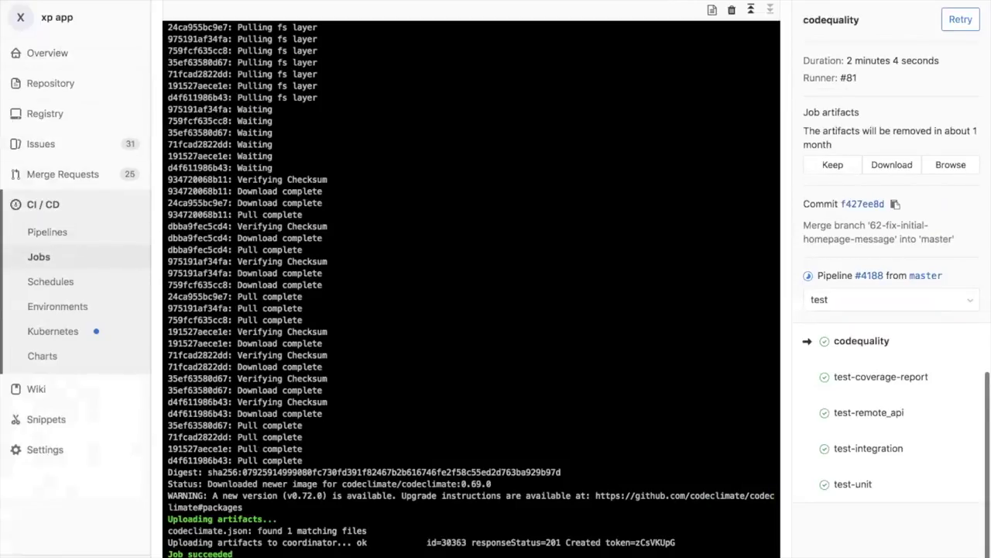
pyautogui.click(14, 21)
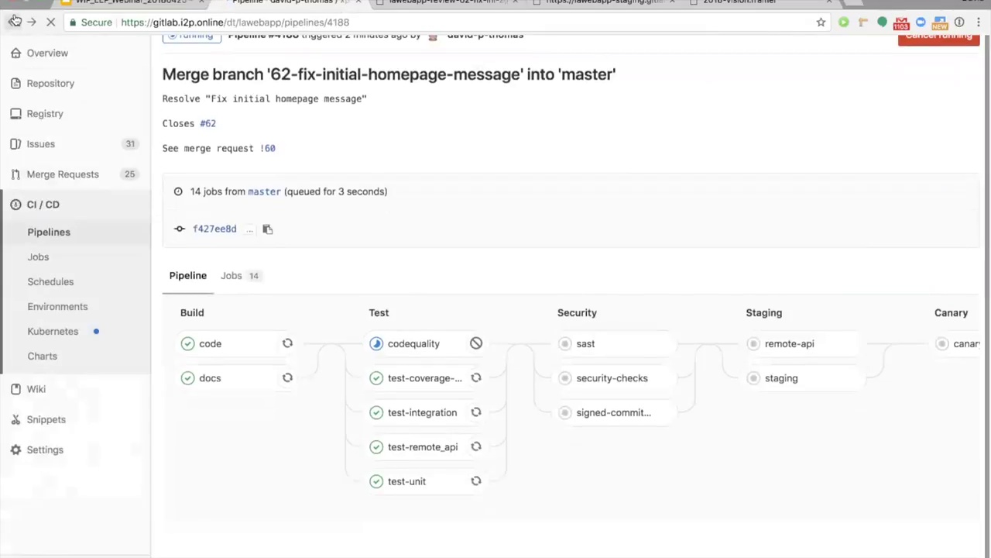
pyautogui.click(14, 21)
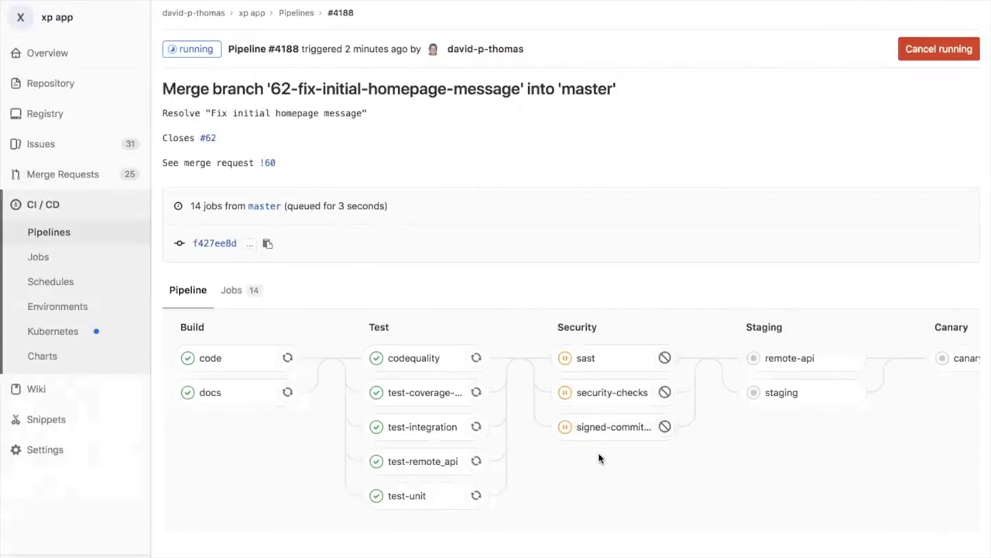
# Open the sast job of master pipeline #4188 and examine its log through to the security vulnerabilities summary.
pyautogui.click(606, 360)
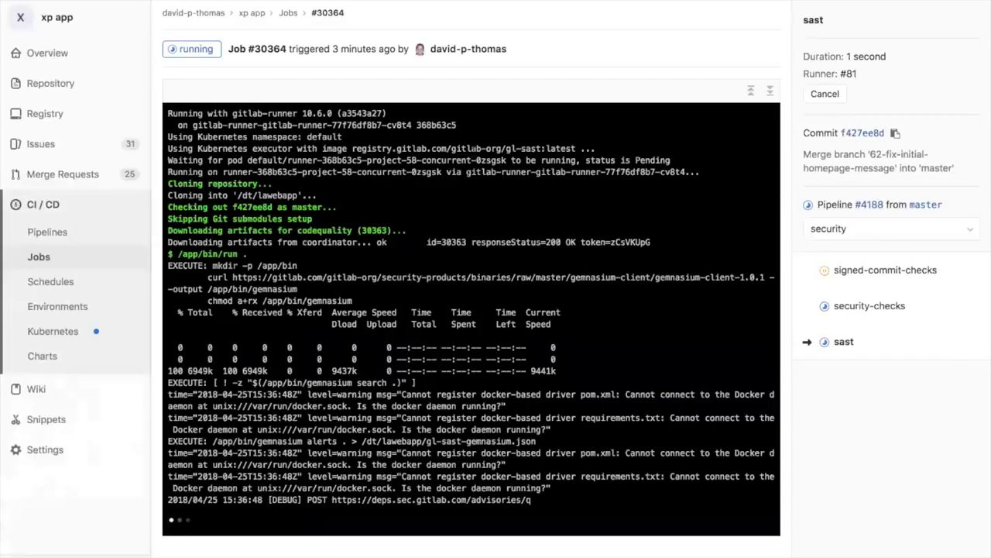
pyautogui.moveTo(447, 148); pyautogui.dragTo(516, 148)
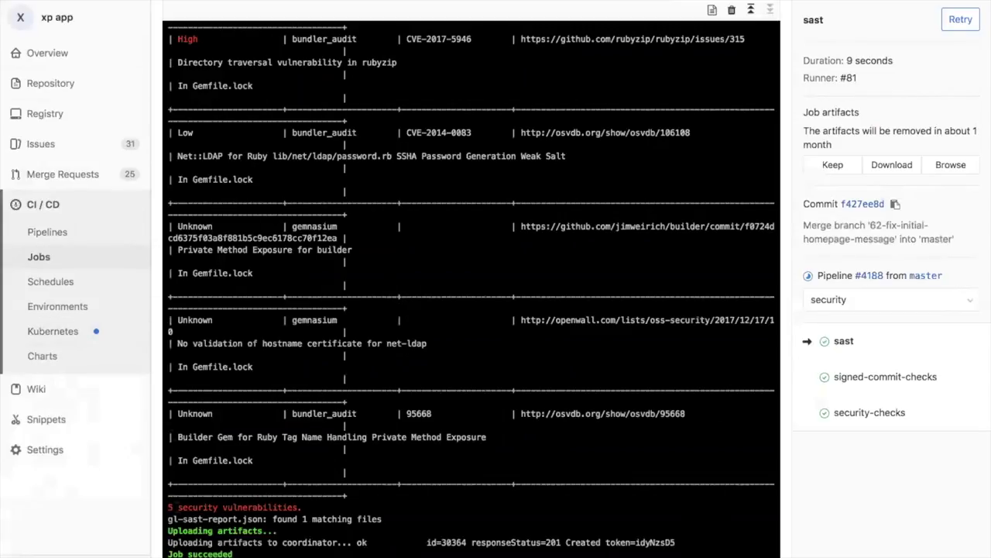
pyautogui.moveTo(178, 508); pyautogui.dragTo(304, 508)
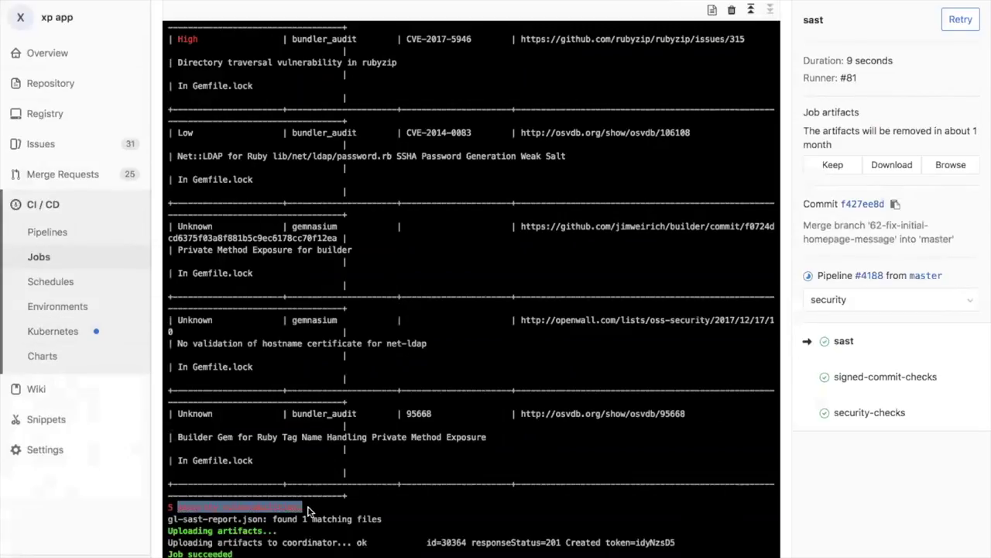
# Reopen master pipeline #4188, check its staging stage, and examine the staging job's deployment log.
pyautogui.click(25, 17)
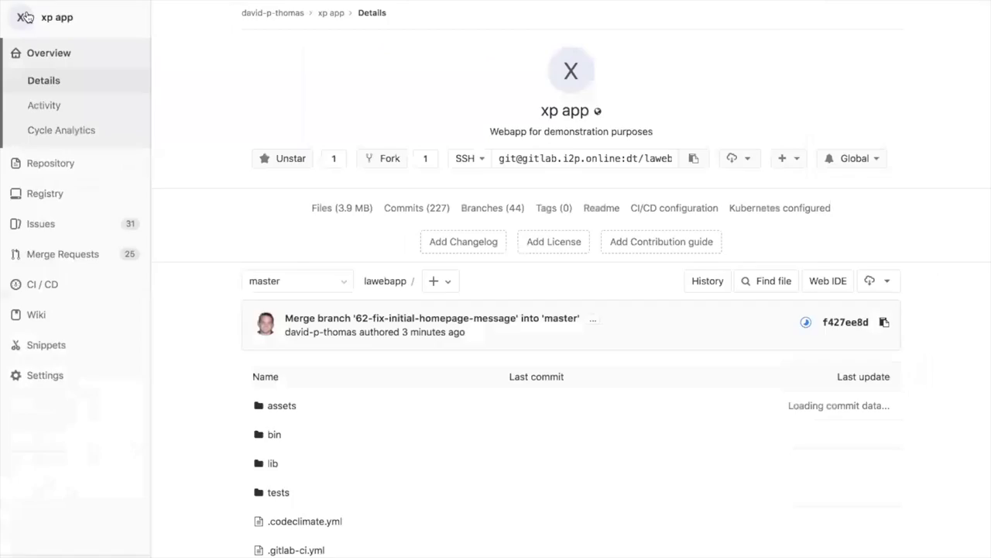
pyautogui.click(50, 258)
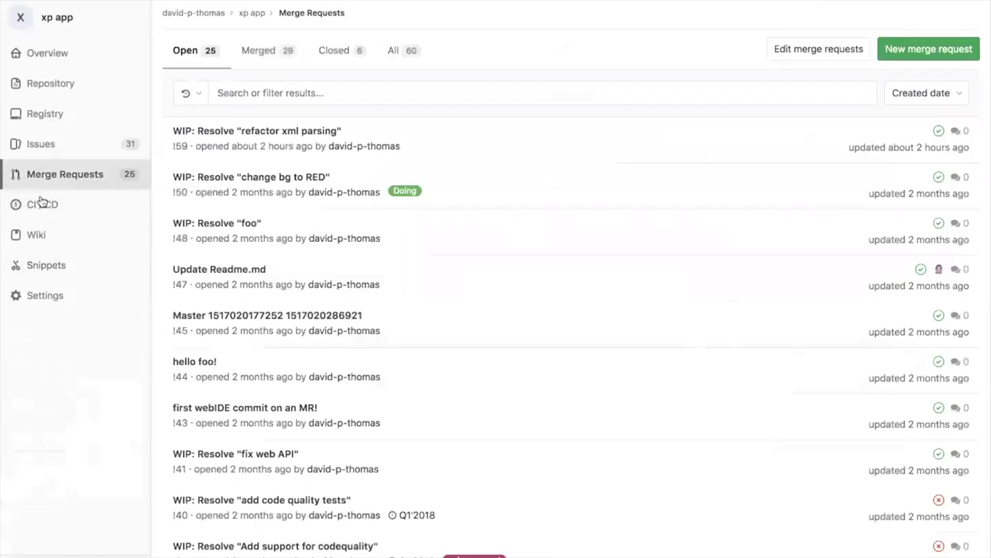
pyautogui.moveTo(48, 203)
pyautogui.click(183, 203)
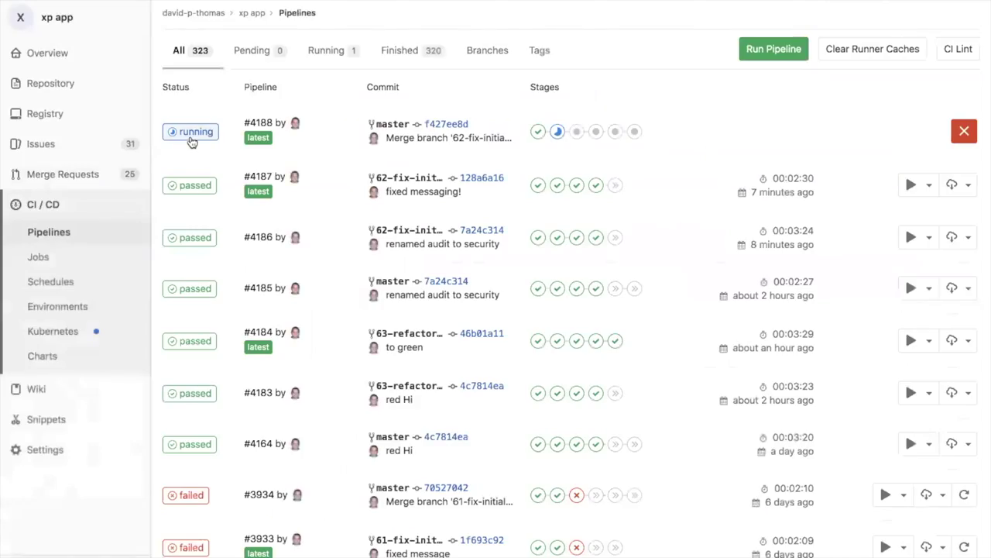
pyautogui.click(192, 141)
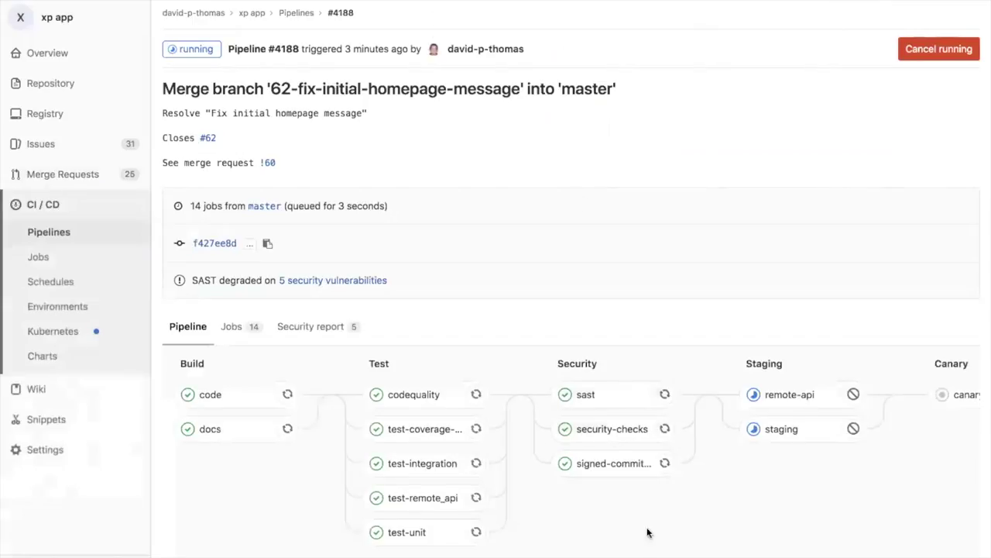
pyautogui.hscroll(3, 642, 524)
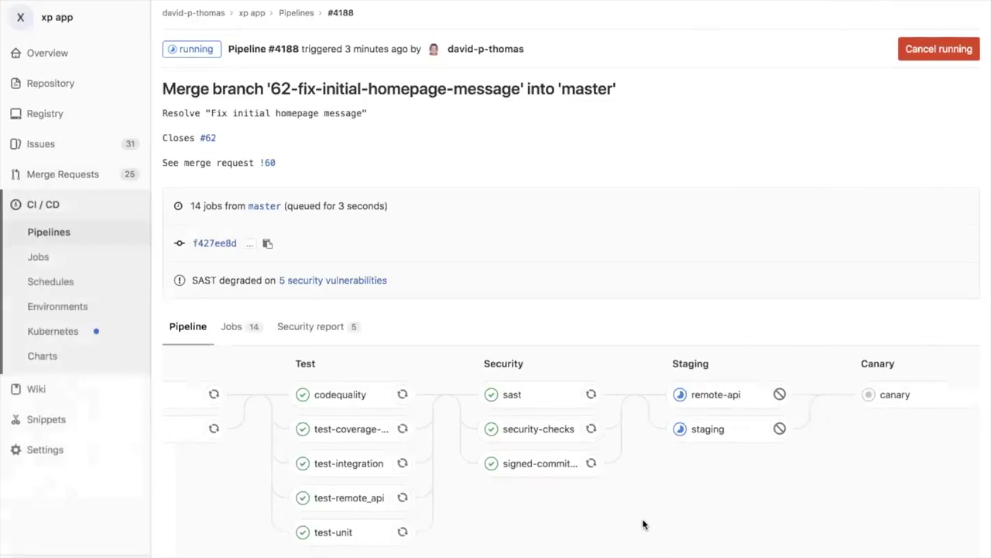
pyautogui.hscroll(2, 642, 522)
pyautogui.hscroll(2, 642, 522)
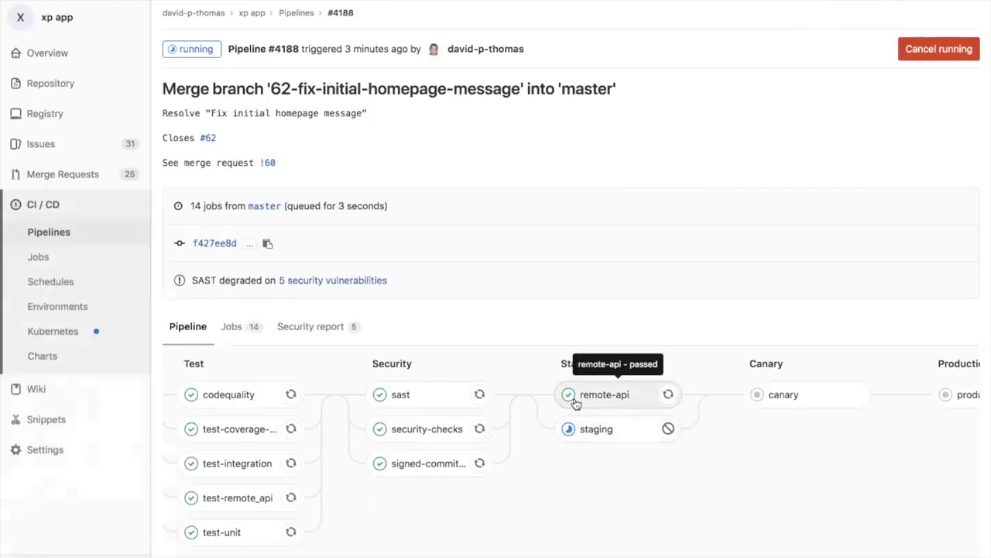
pyautogui.click(599, 436)
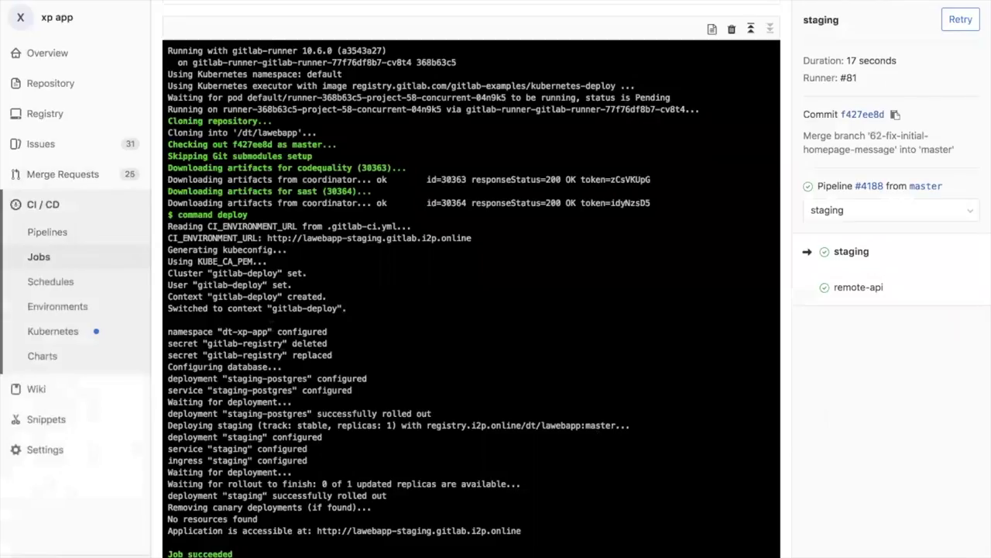
# Open the xp app's environments list and view the live staging site and the live production site.
pyautogui.click(92, 307)
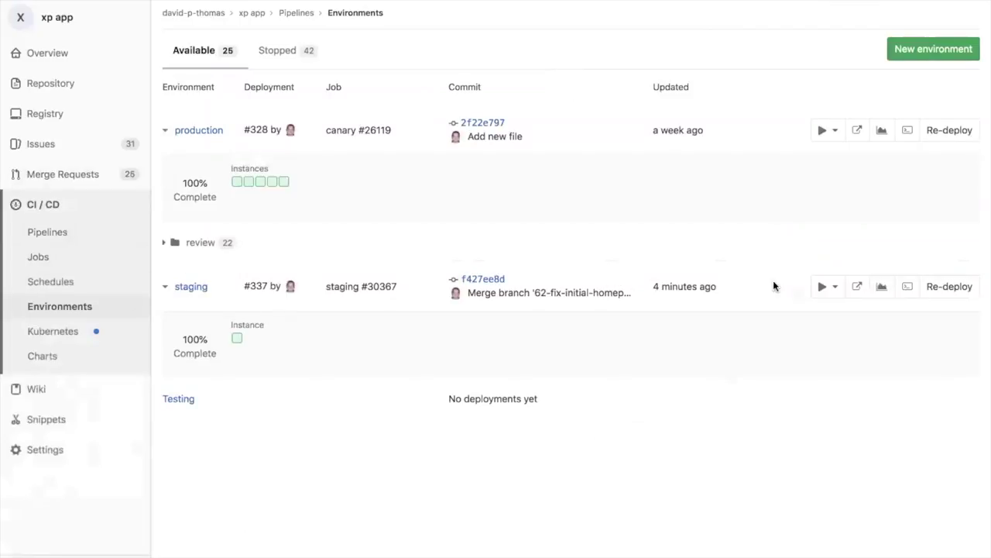
pyautogui.click(852, 286)
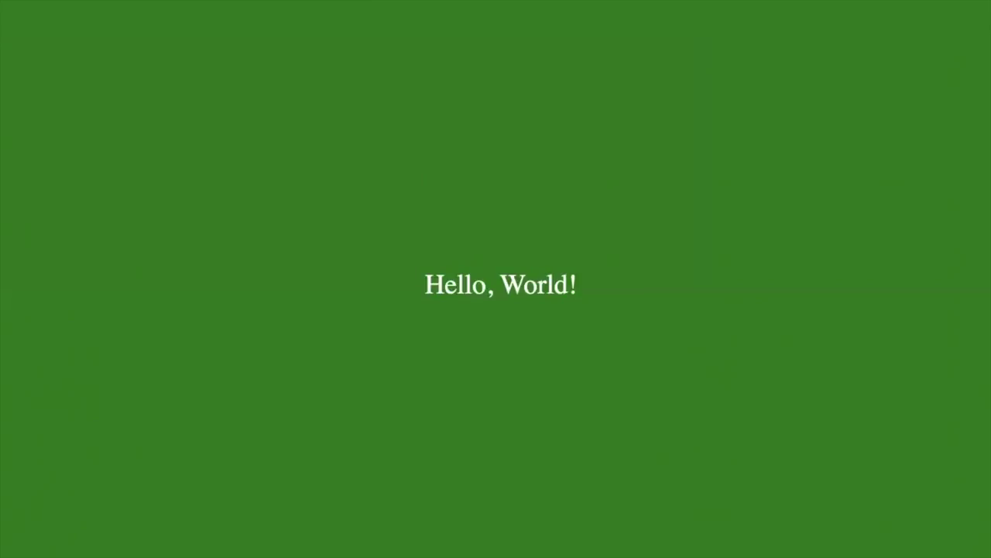
pyautogui.click(310, 5)
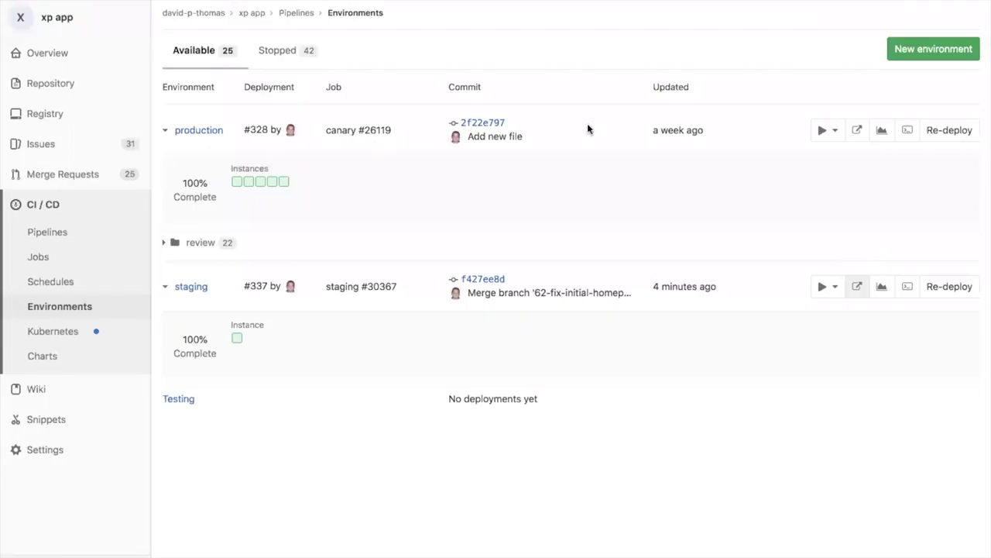
pyautogui.click(858, 130)
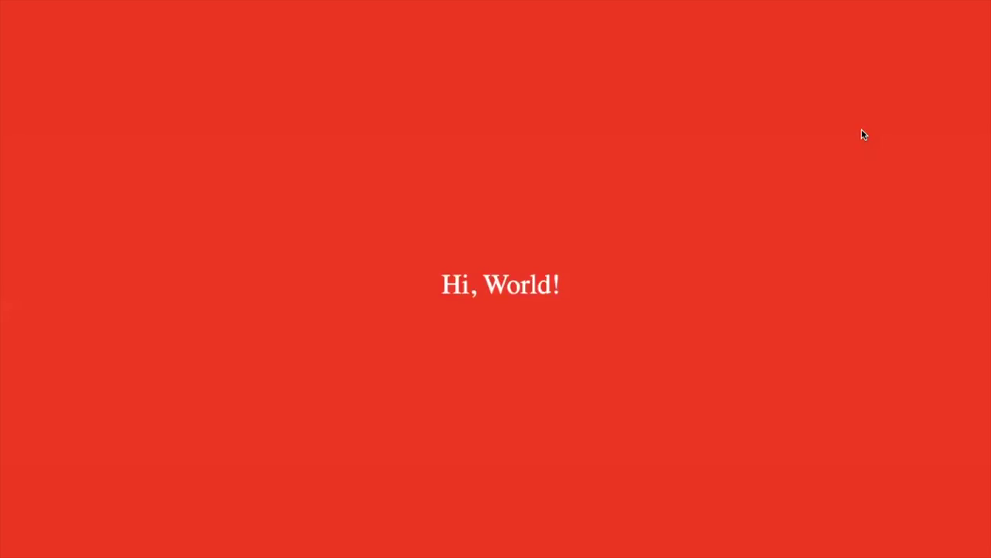
pyautogui.moveTo(364, 3)
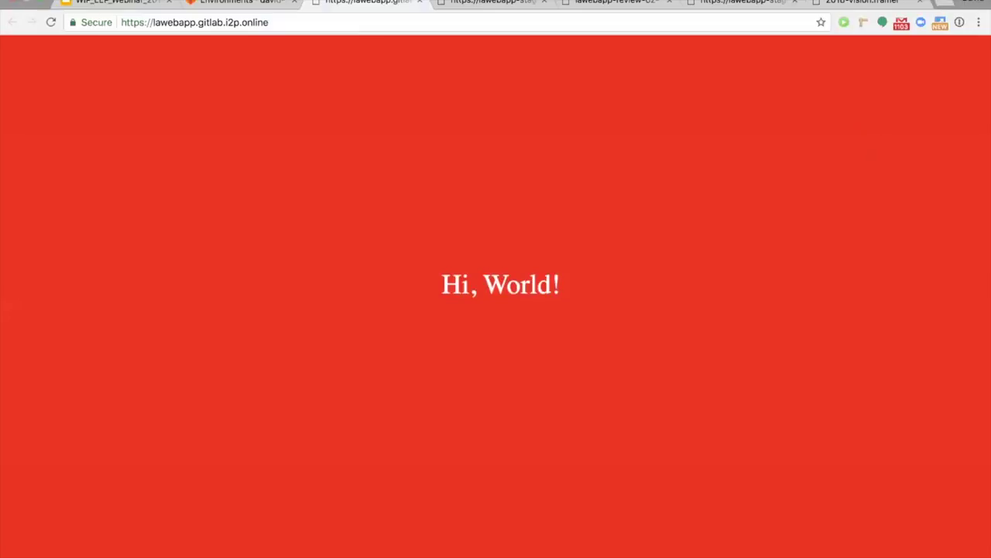
pyautogui.click(277, 6)
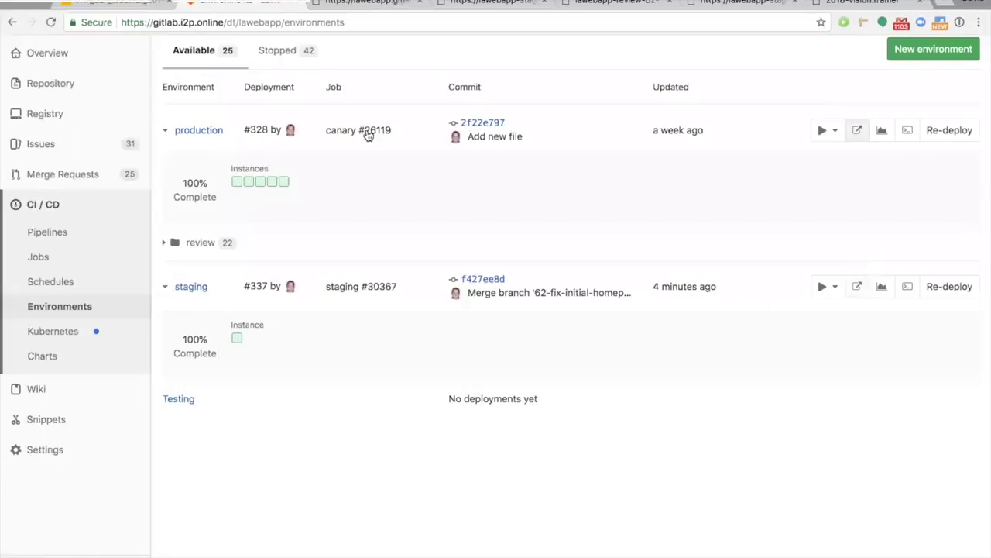
# Leave the full-screen view and compare the homepages of the open production and staging sites.
pyautogui.moveTo(393, 3)
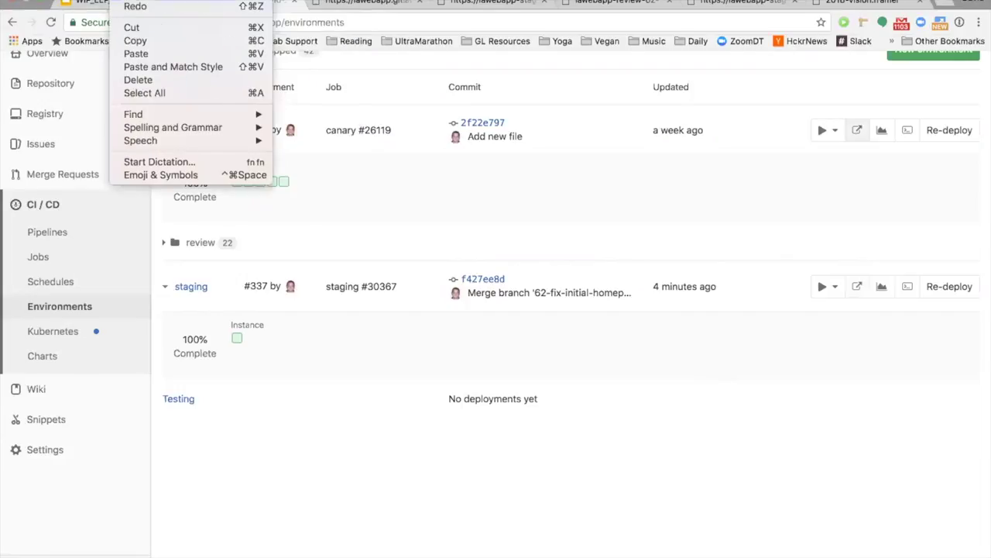
pyautogui.click(187, 62)
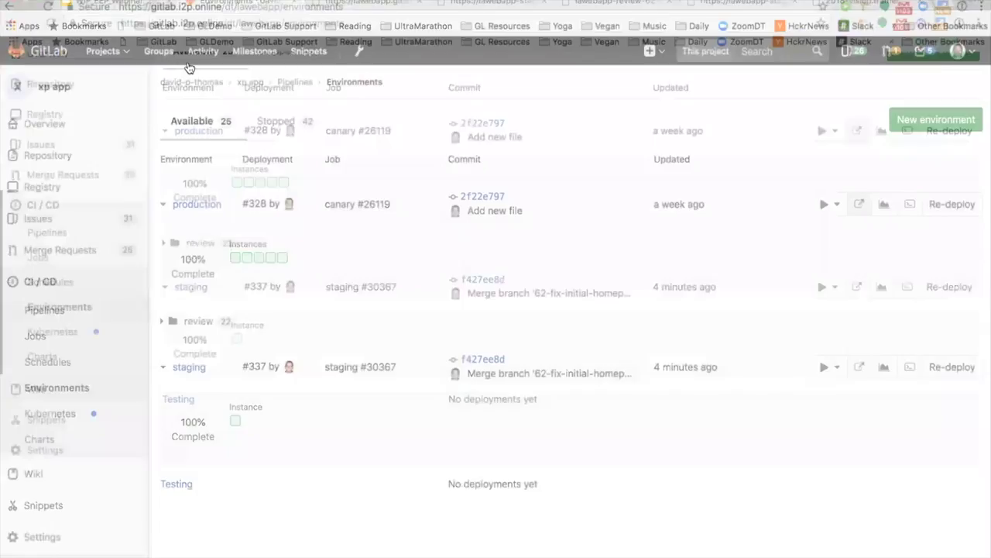
pyautogui.click(352, 6)
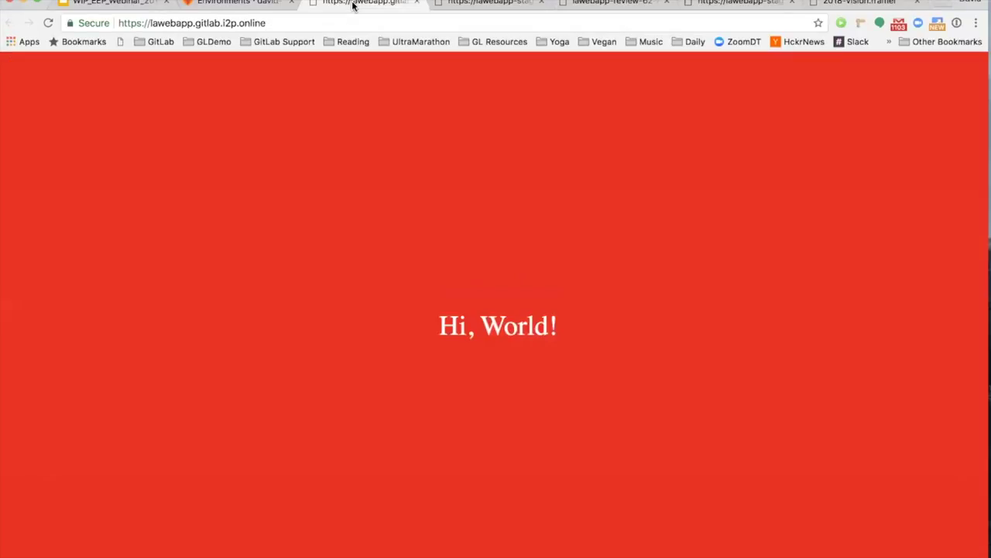
pyautogui.click(468, 6)
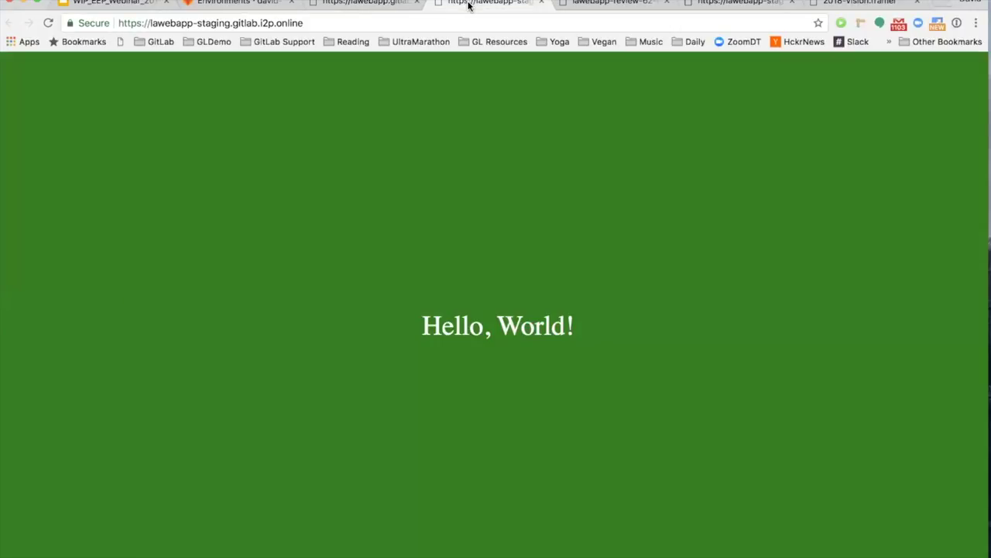
# Deploy the staging environment's current build to Production from the environments list.
pyautogui.click(255, 2)
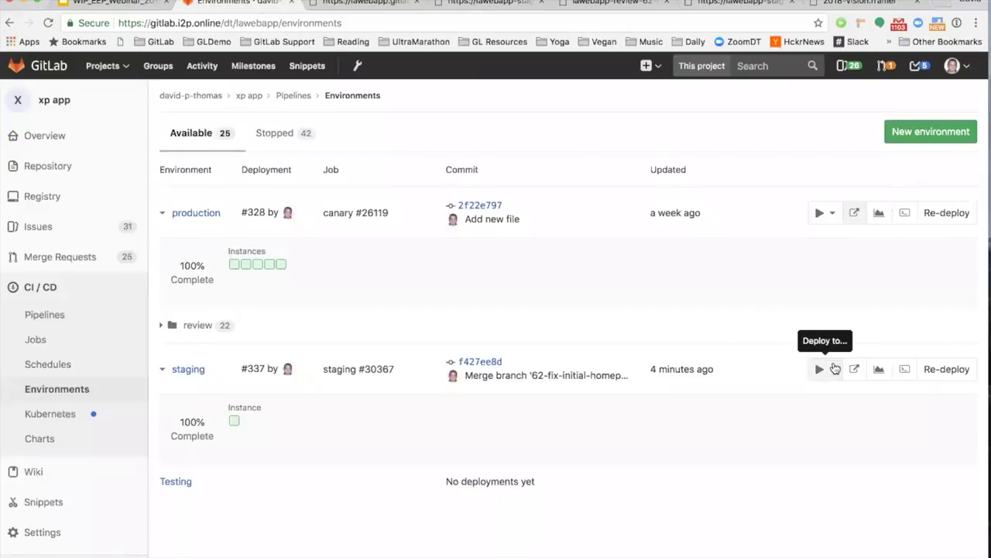
pyautogui.click(833, 368)
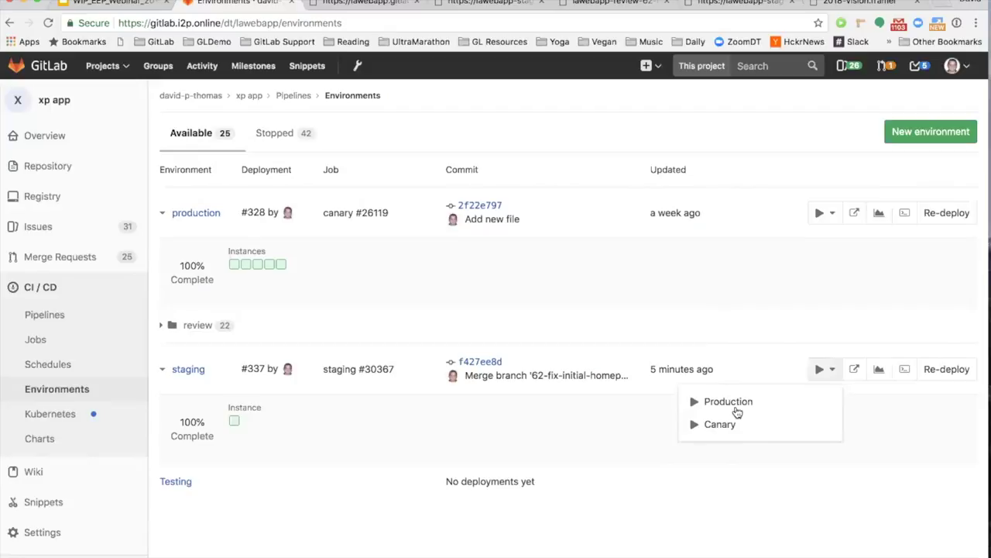
pyautogui.click(726, 402)
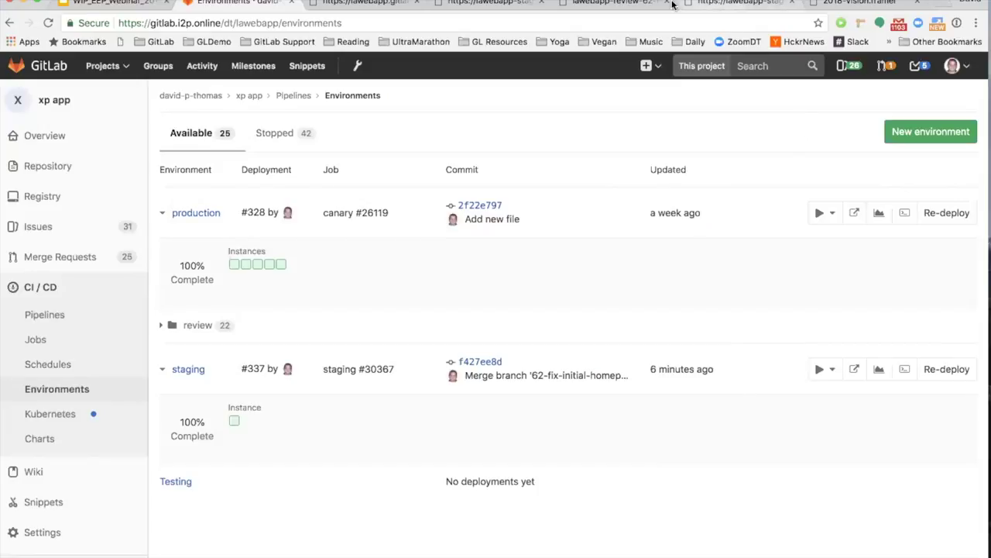
# Close the open staging, review and production site pages of the web app.
pyautogui.click(719, 4)
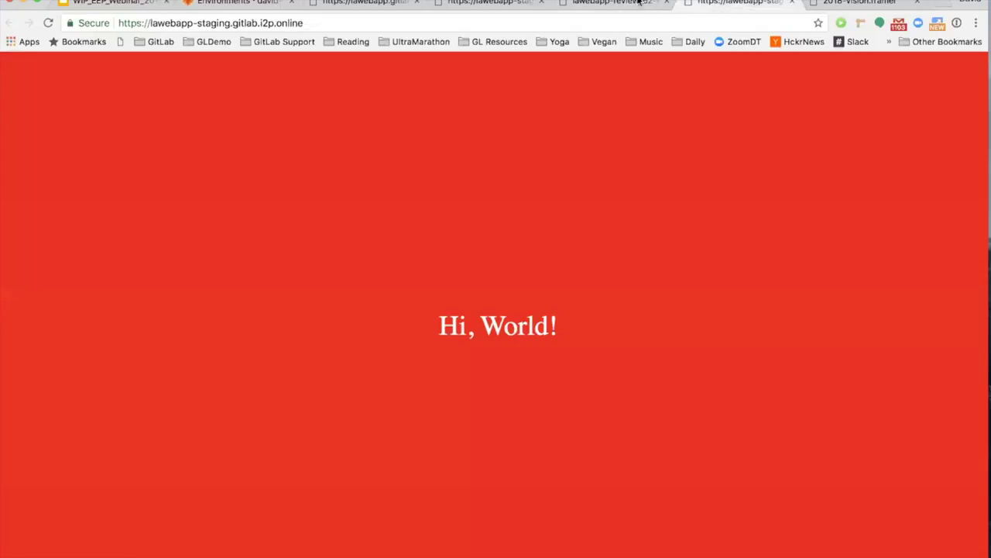
pyautogui.click(497, 3)
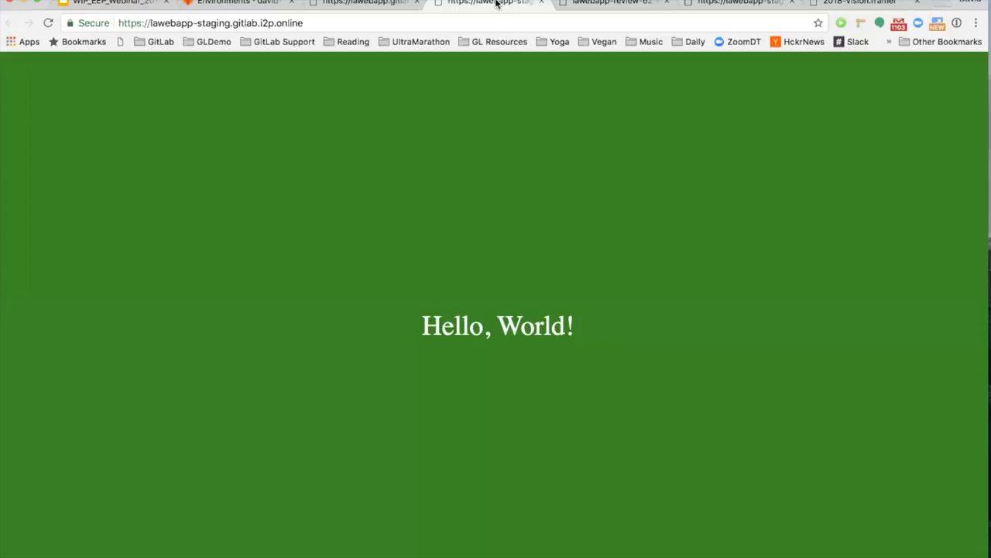
pyautogui.click(542, 2)
pyautogui.click(542, 2)
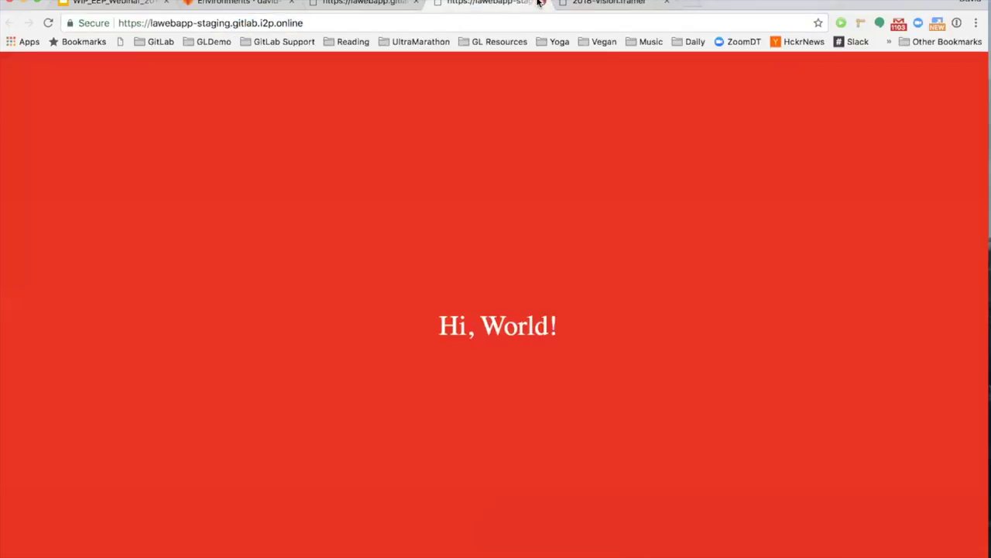
pyautogui.click(541, 2)
pyautogui.click(400, 2)
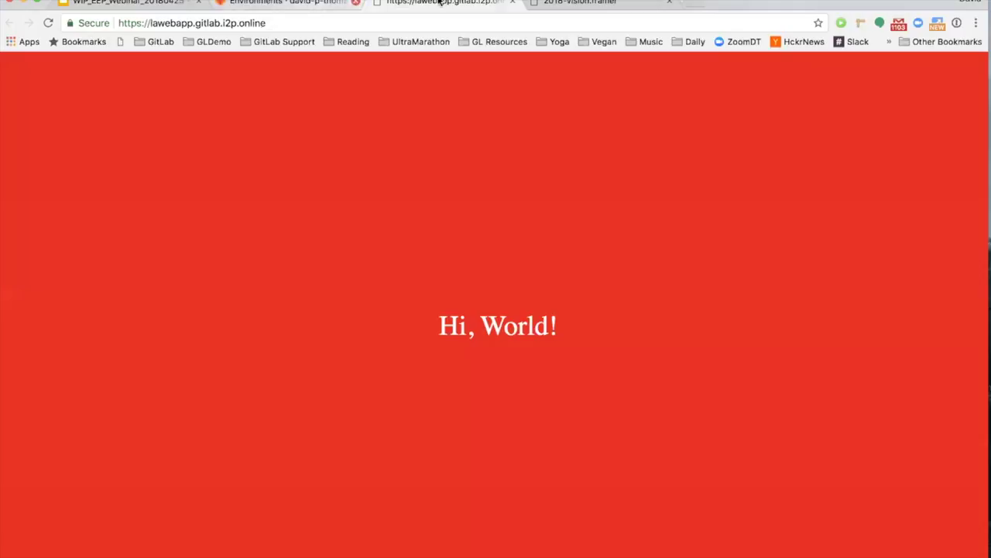
pyautogui.click(512, 2)
# Open the live production site from the environments list, check its homepage message, and return to the list.
pyautogui.click(282, 4)
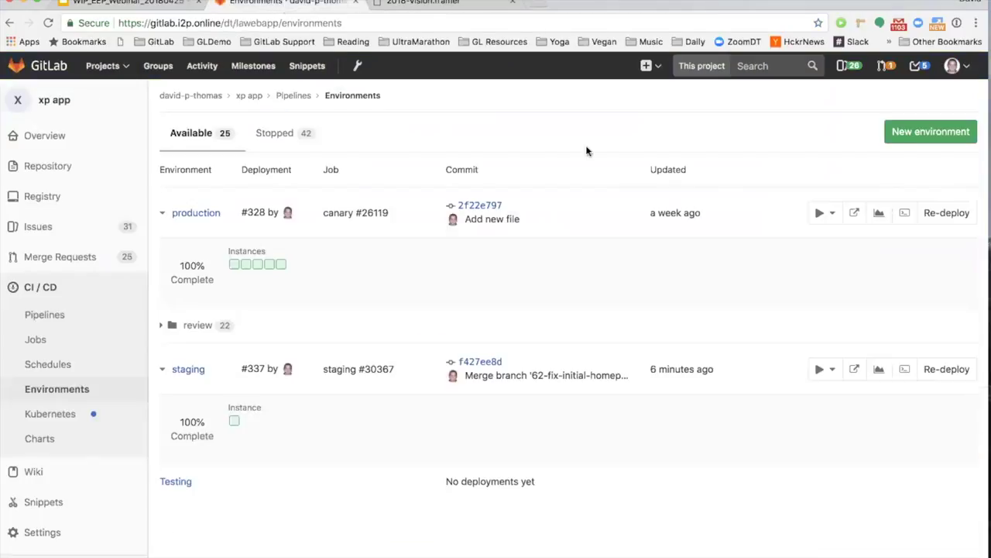
pyautogui.click(852, 212)
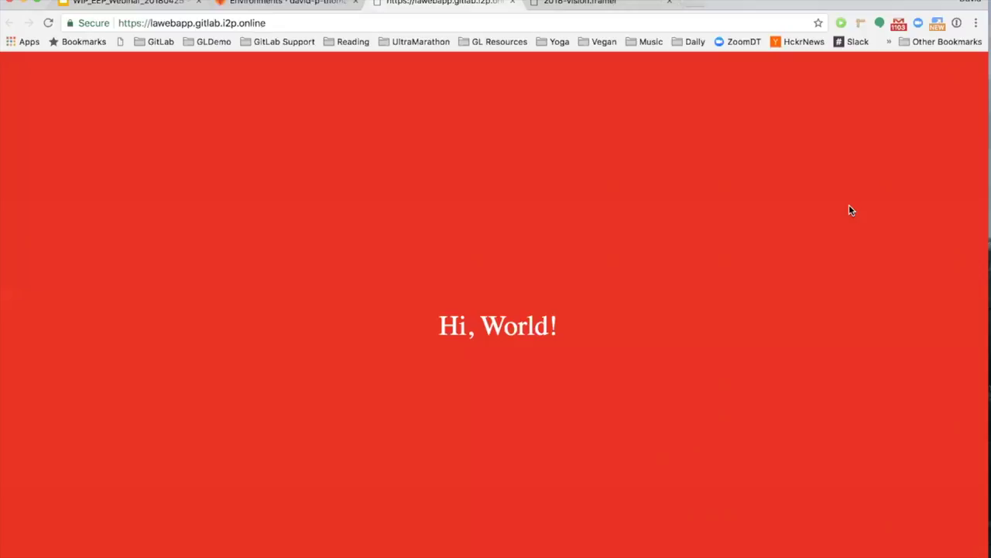
pyautogui.click(294, 4)
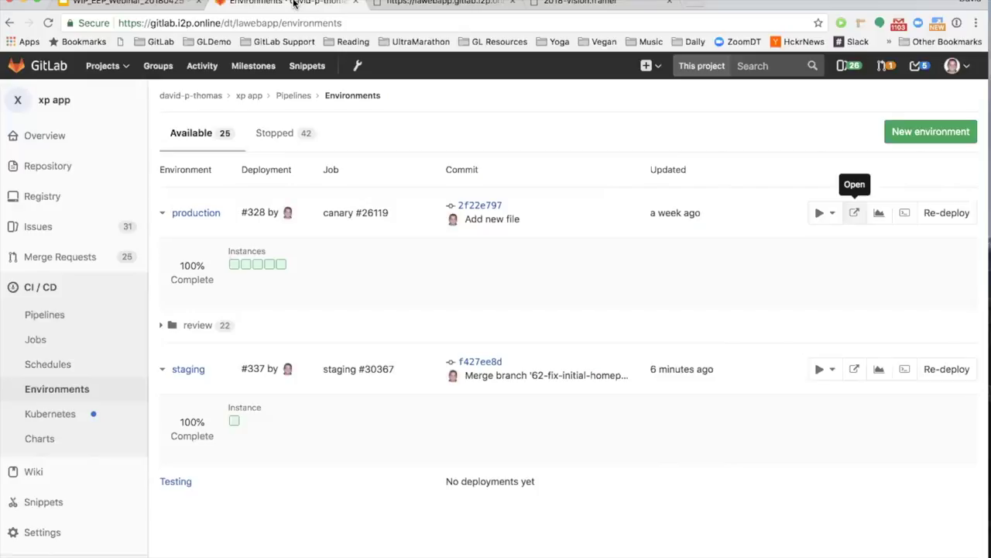
# Open master pipeline #4188 from the pipelines list and examine its stages and job statuses after the production deployment.
pyautogui.click(97, 314)
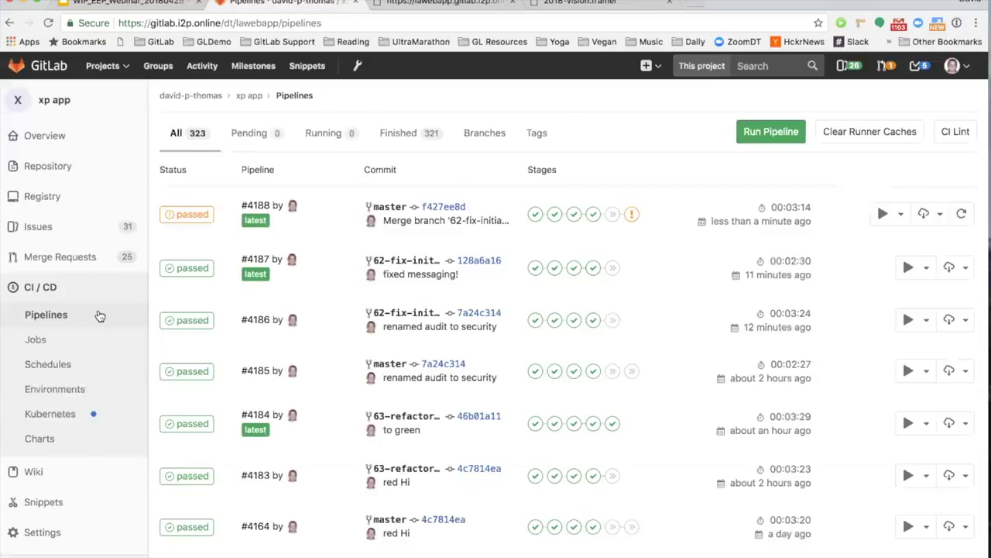
pyautogui.moveTo(117, 226)
pyautogui.click(206, 217)
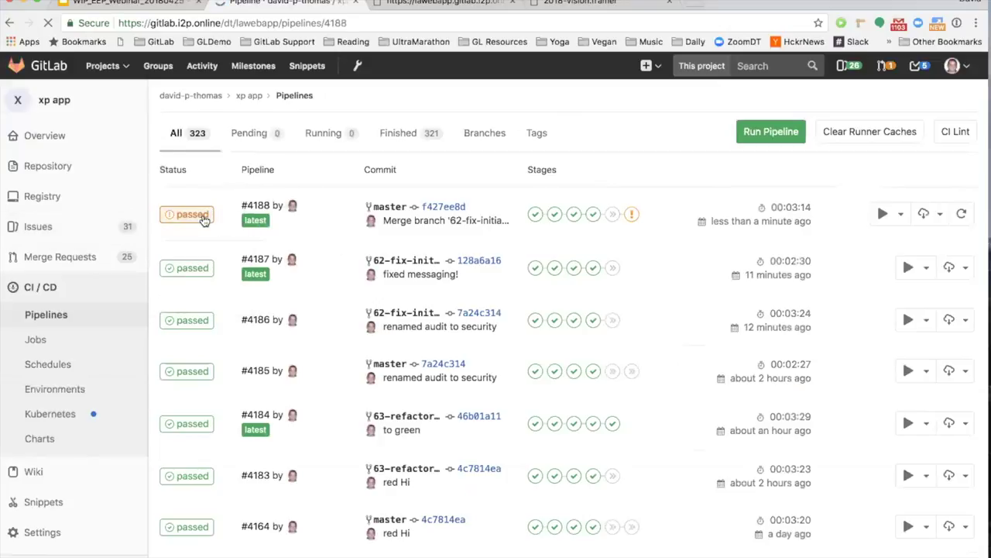
pyautogui.scroll(-5, 204, 221)
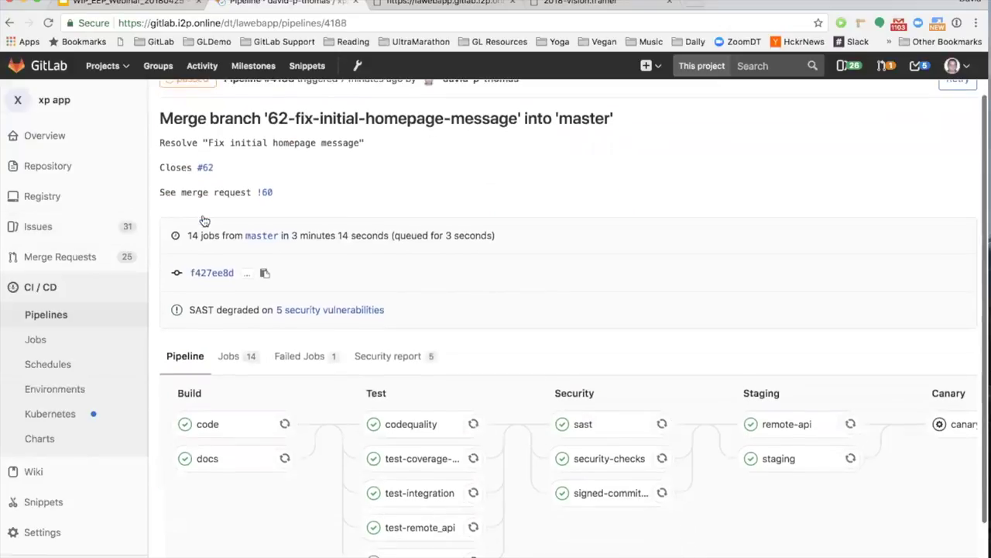